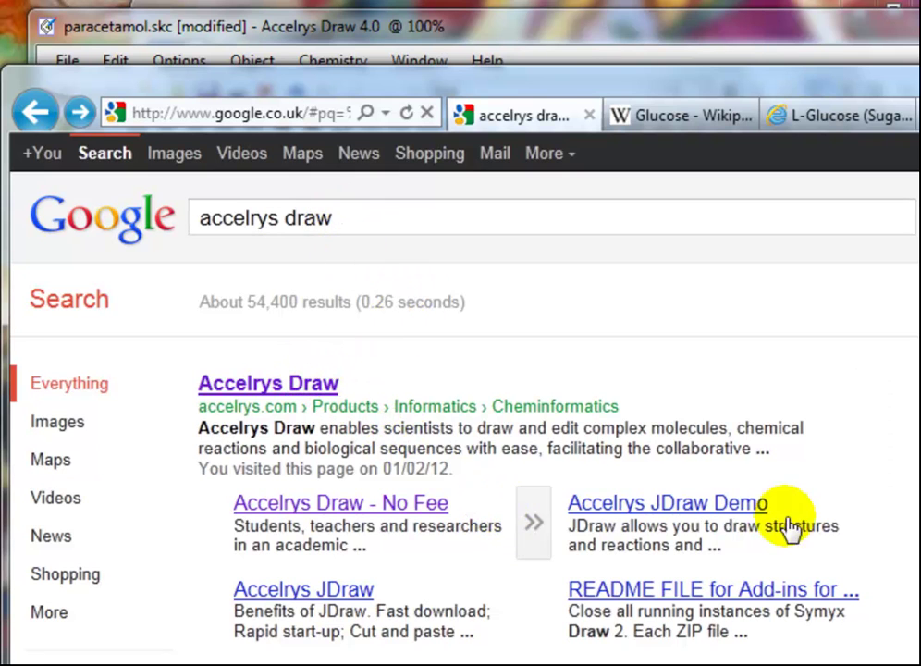
# Open the Accelrys Draw - No Fee page from the Google search results
pyautogui.scroll(-3, 463, 398)
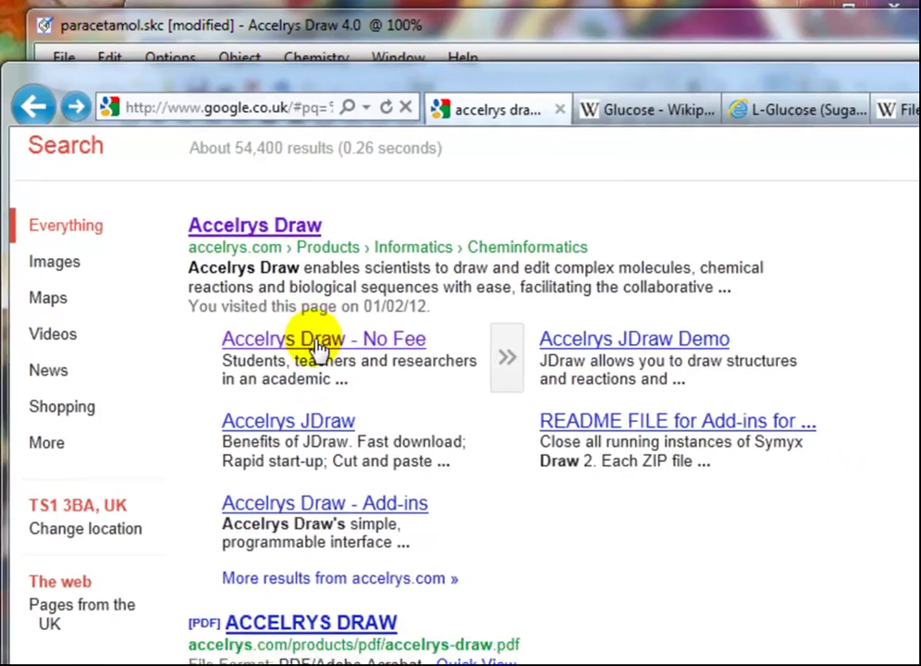
pyautogui.click(350, 359)
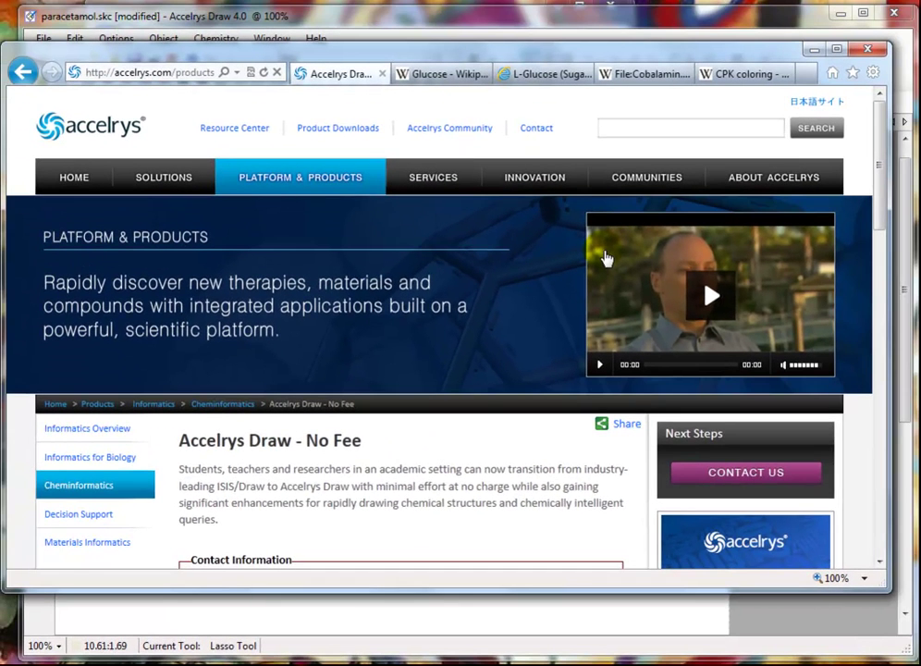
# View the D-glucose structure on Wikipedia, look up l-glucose there, and compare it with the Extrasynthese L-Glucose page
pyautogui.click(444, 74)
pyautogui.moveTo(35, 643); pyautogui.dragTo(35, 664)
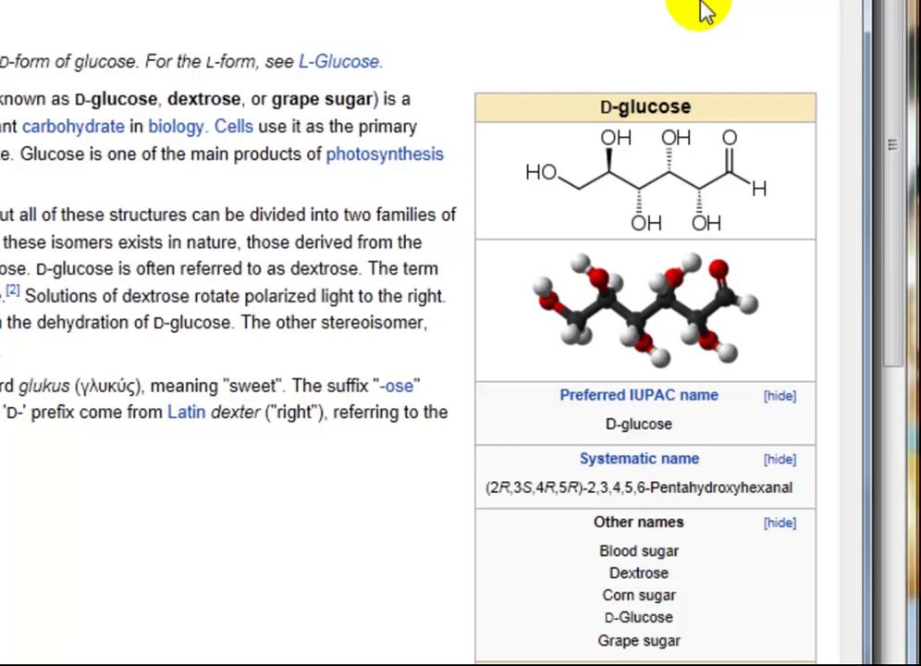
pyautogui.scroll(3, 703, 9)
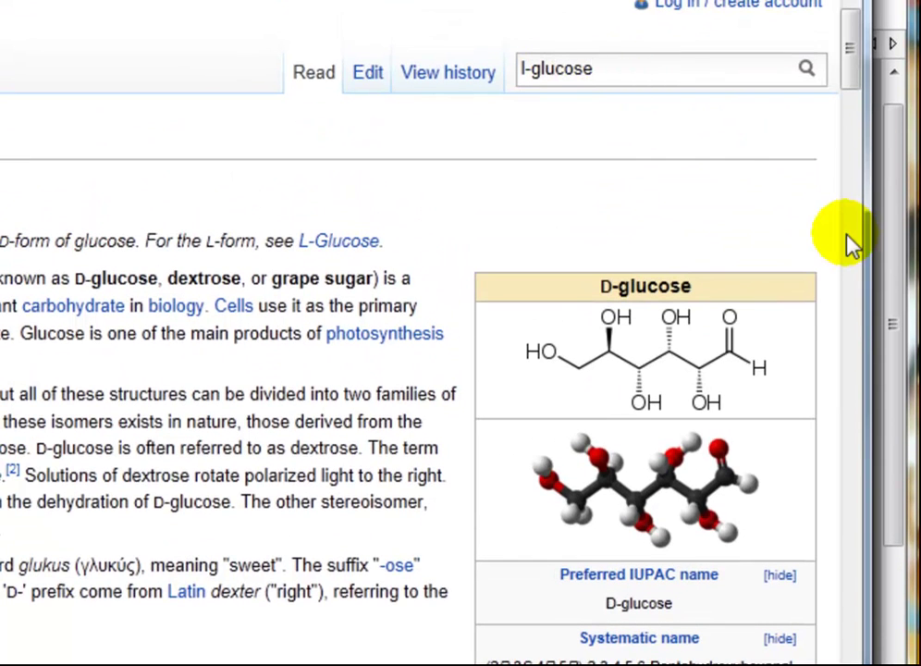
pyautogui.press('Return')
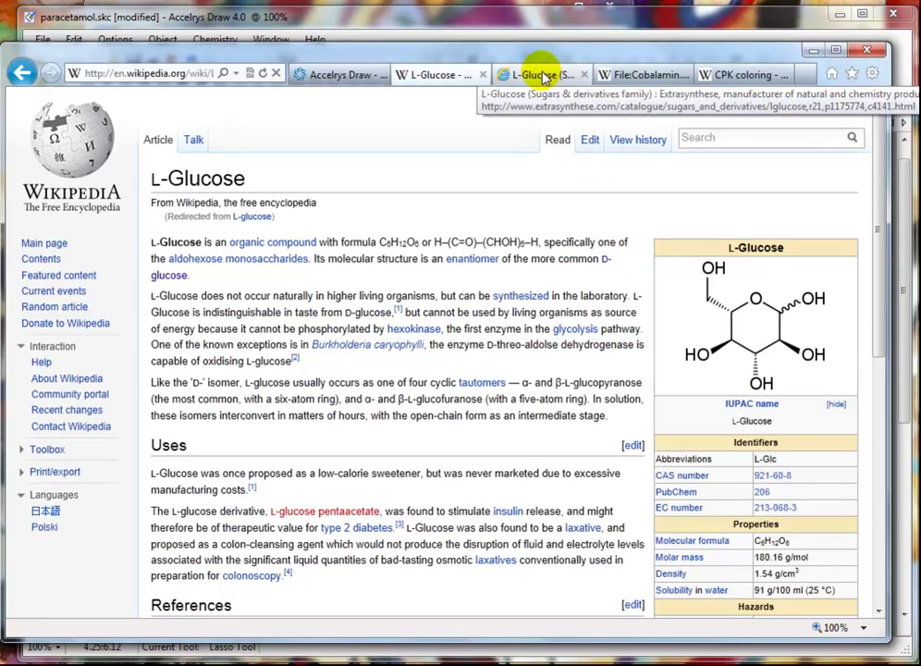
pyautogui.click(544, 76)
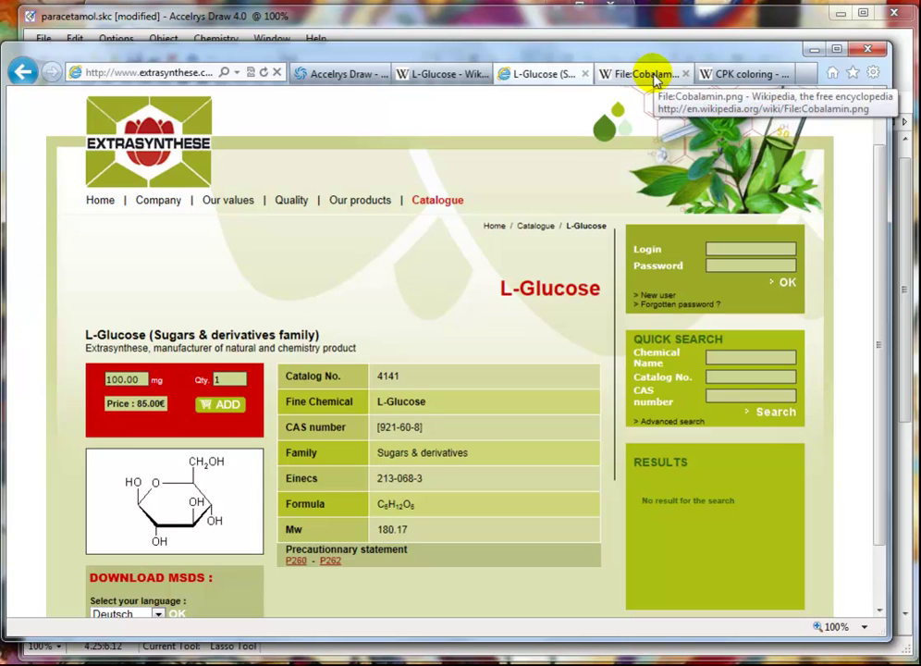
# Open the Cobalamin.png structure image from the Vitamin B12 article on Wikipedia
pyautogui.click(648, 74)
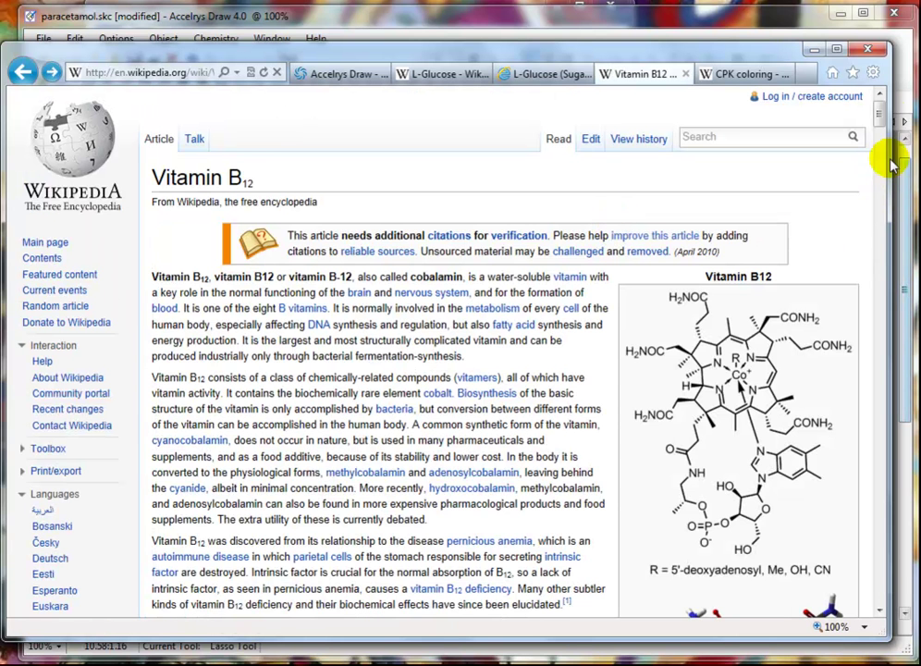
pyautogui.moveTo(880, 112)
pyautogui.mouseDown()
pyautogui.moveTo(876, 62)
pyautogui.moveTo(876, 108)
pyautogui.mouseUp()
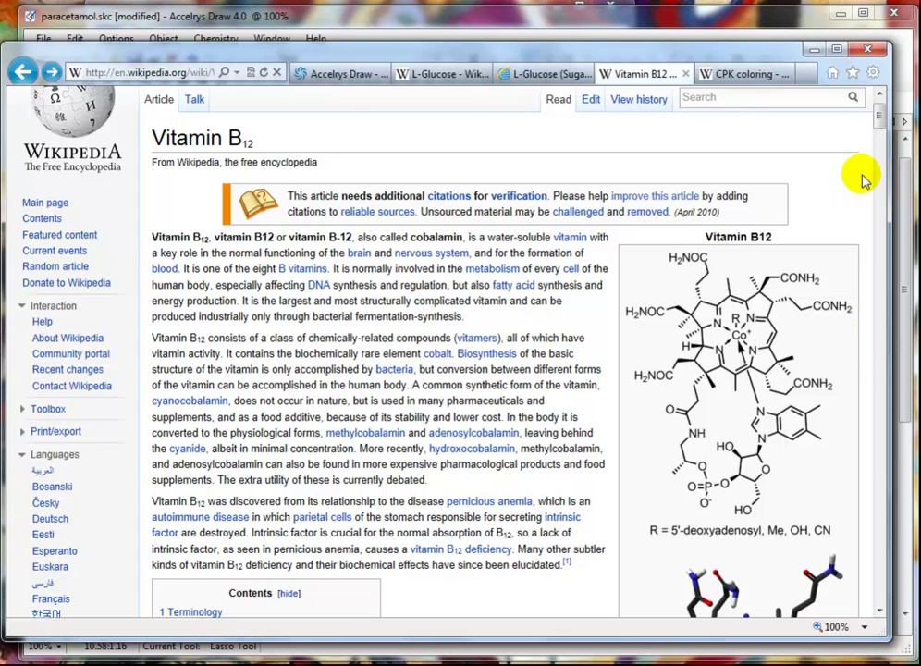
pyautogui.click(761, 368)
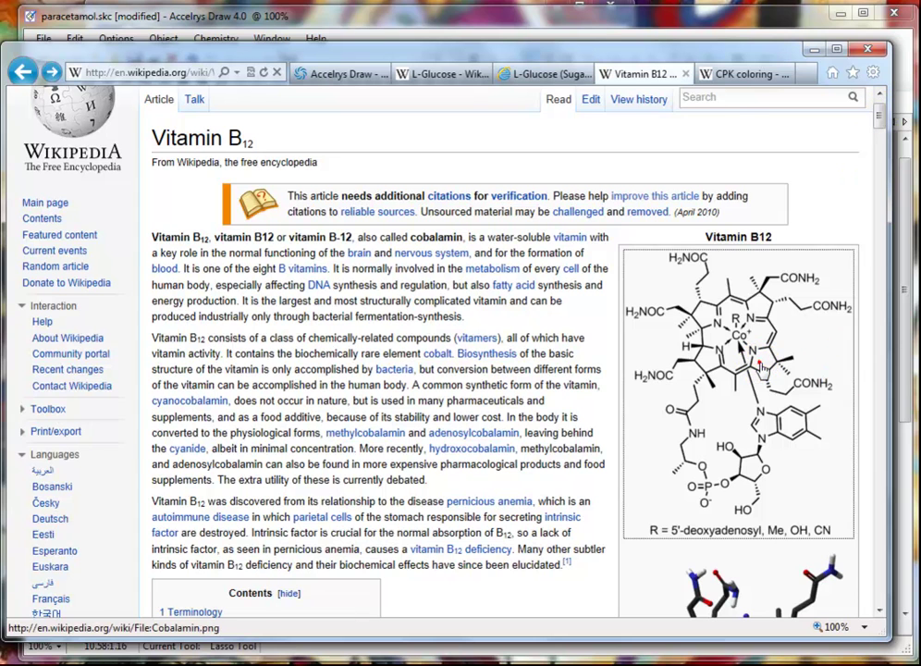
pyautogui.scroll(-2, 758, 363)
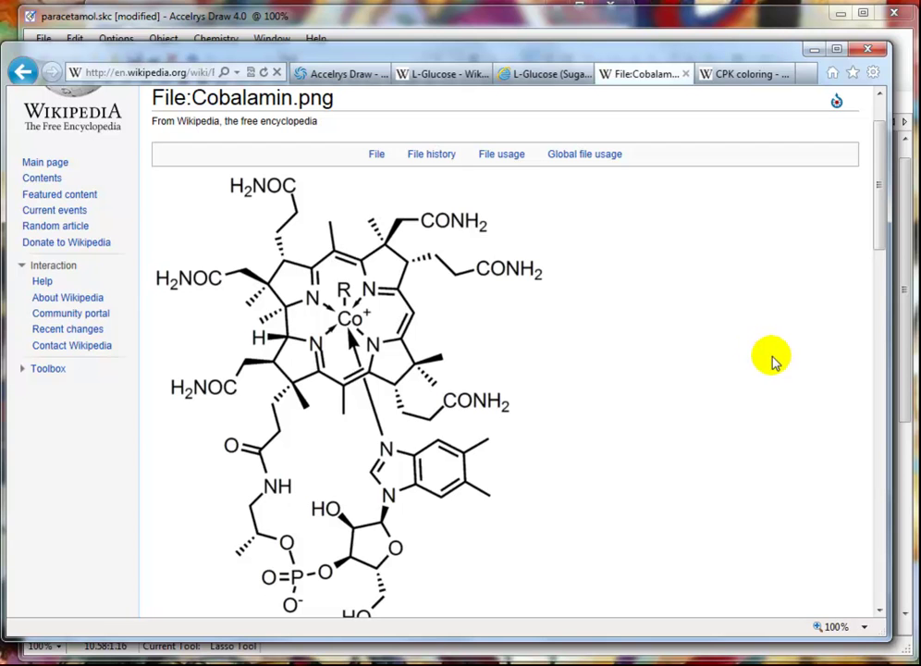
# Copy the Cobalamin.png image and paste it as a new image in Paint Shop Pro, minimizing the open image windows
pyautogui.rightClick(352, 344)
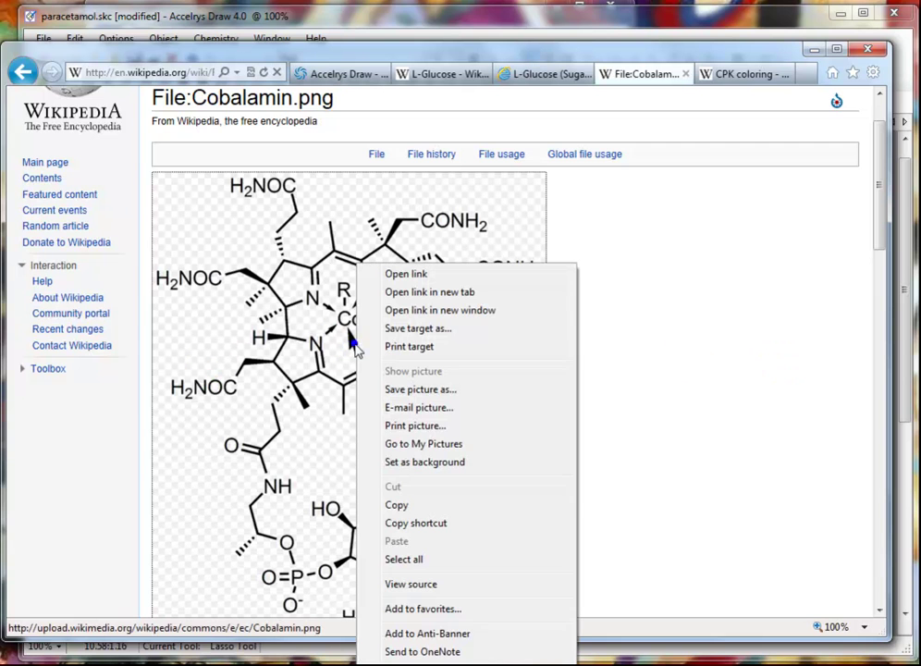
pyautogui.click(395, 506)
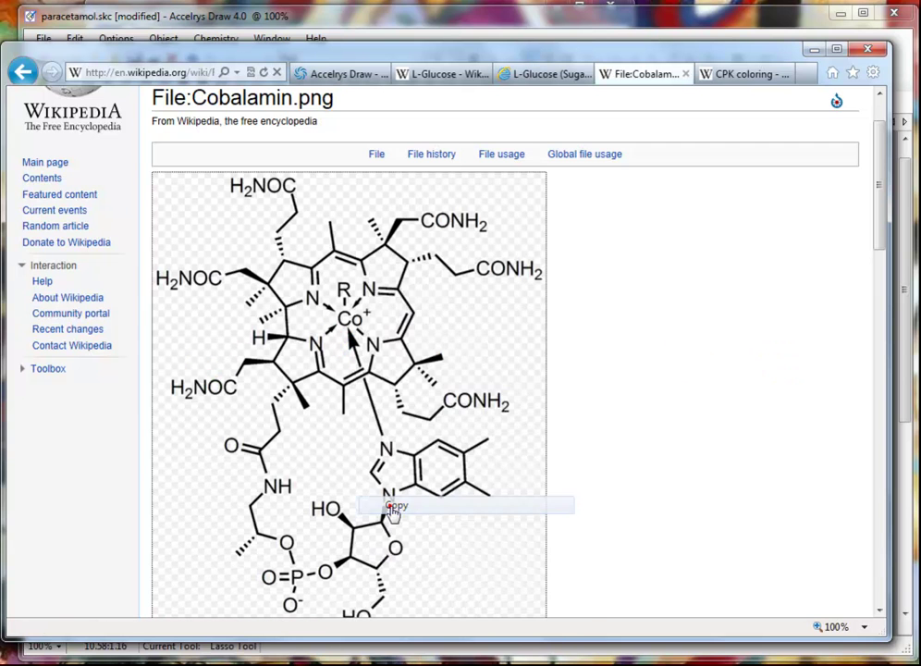
pyautogui.hotkey('alt', 'Tab')
pyautogui.hotkey('ctrl', 'v')
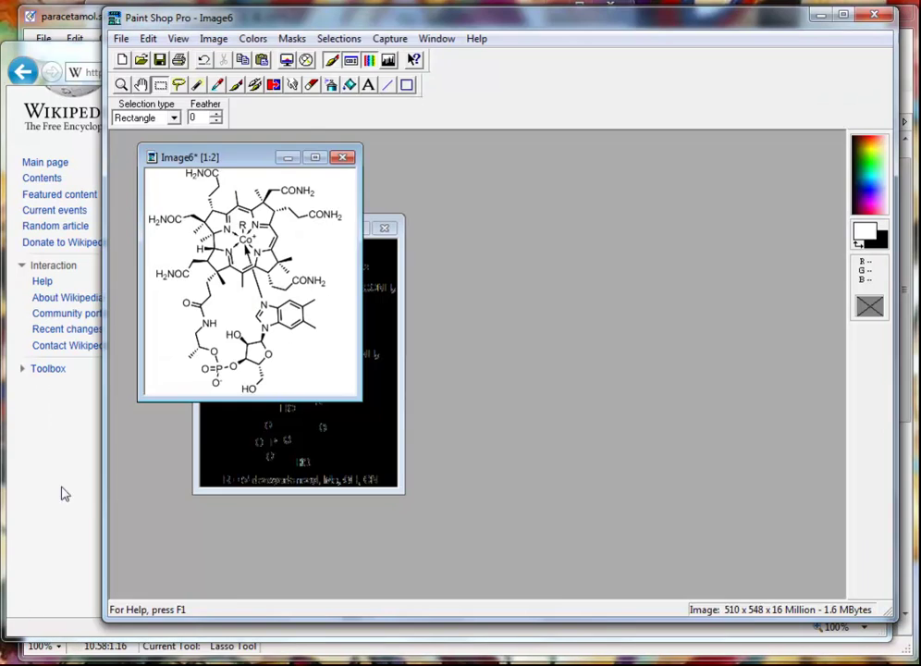
pyautogui.click(299, 157)
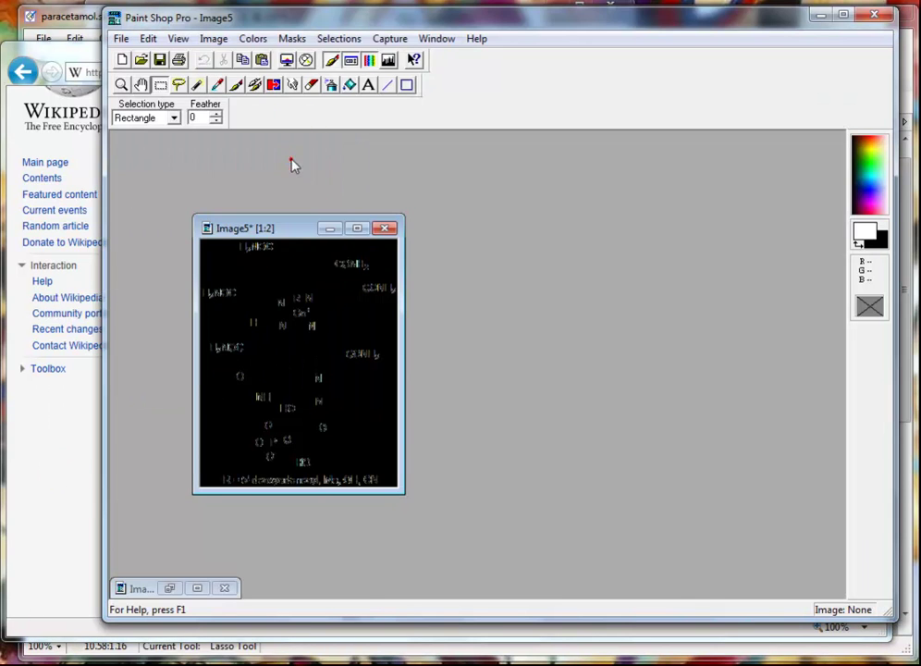
pyautogui.click(330, 228)
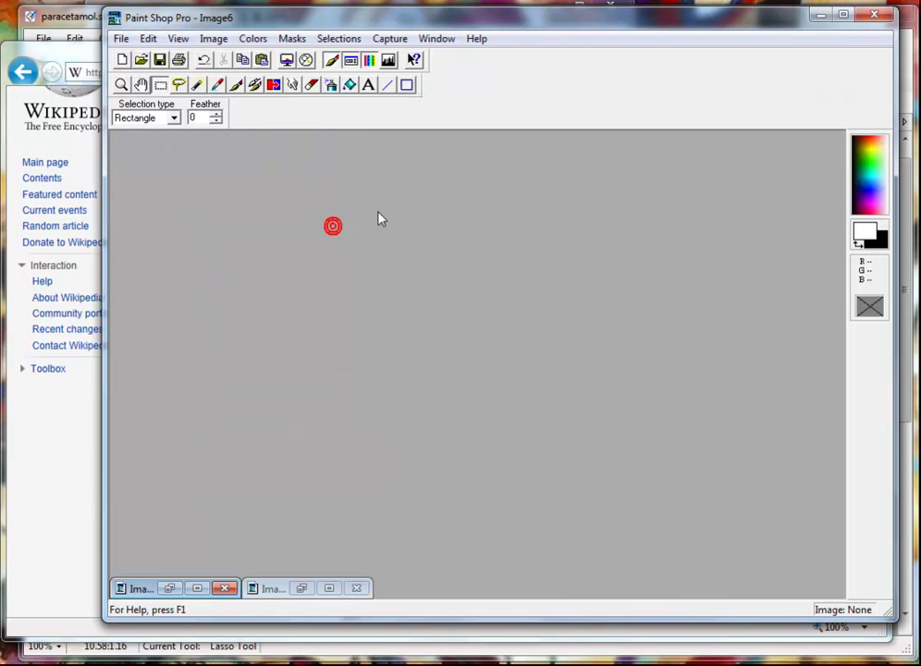
# Paste the clipboard contents as another new image and move its window to the workspace's upper-left area
pyautogui.click(146, 39)
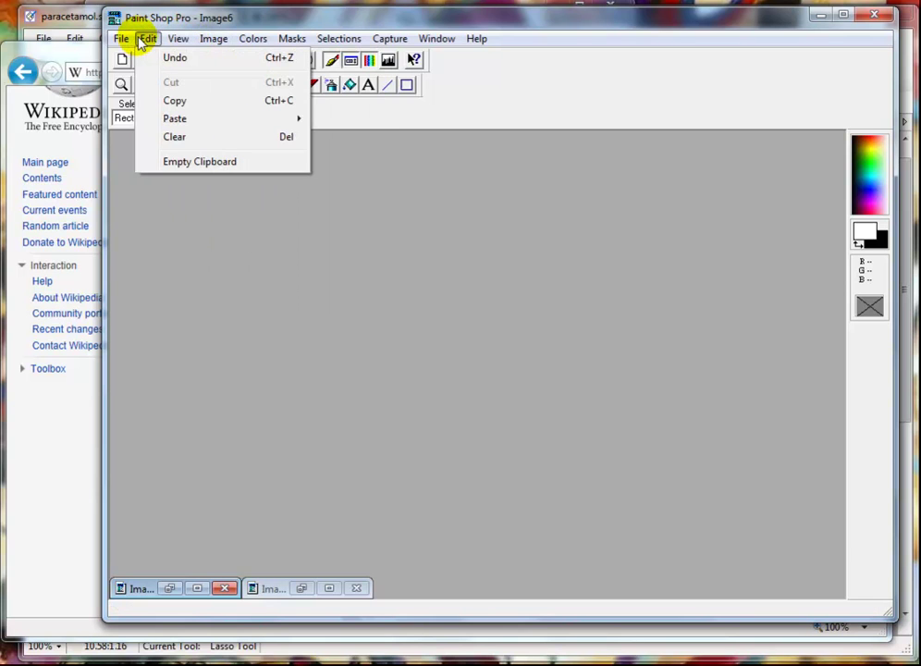
pyautogui.moveTo(170, 120)
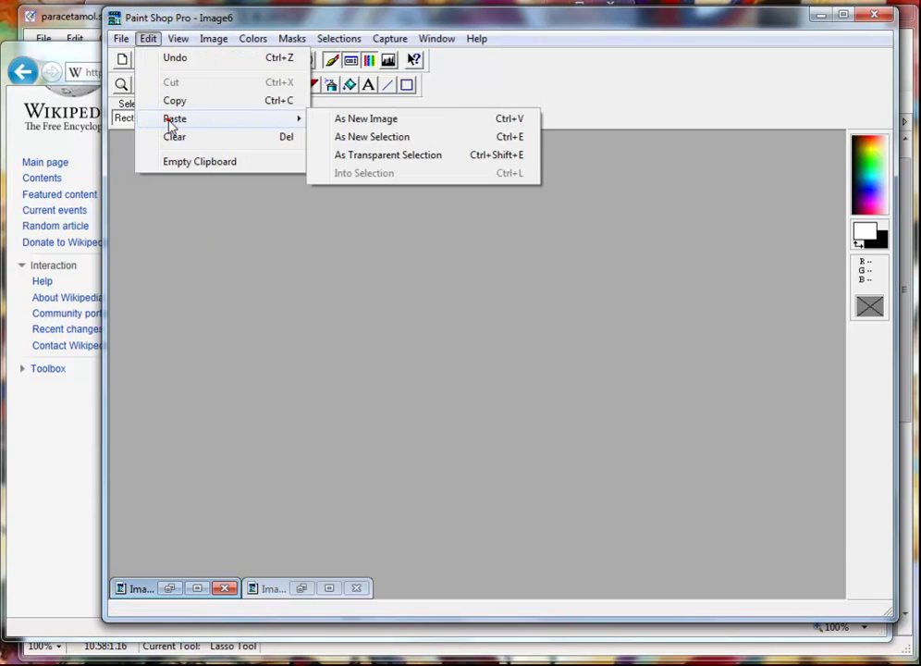
pyautogui.click(413, 123)
pyautogui.moveTo(358, 267); pyautogui.dragTo(232, 173)
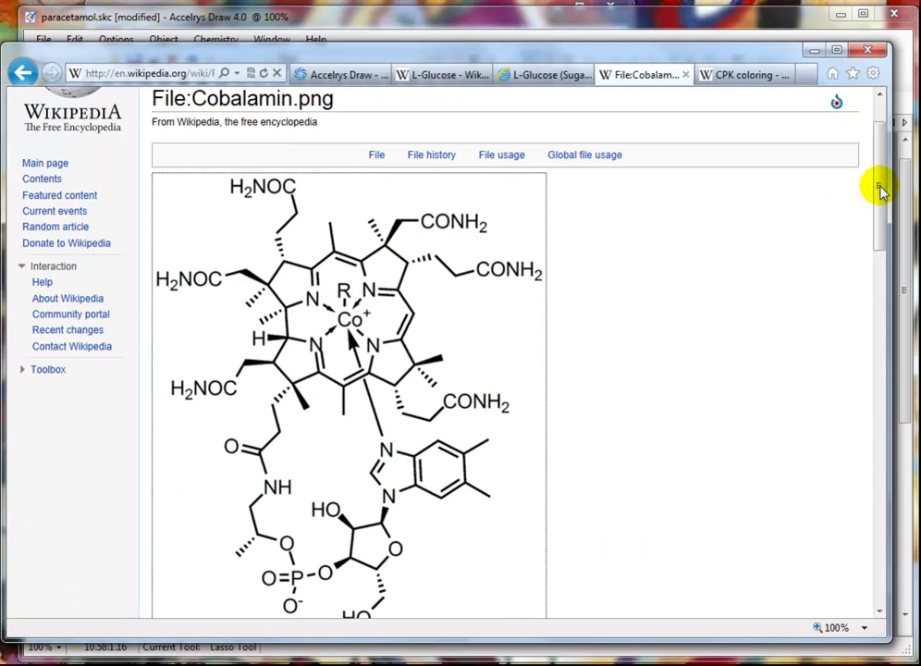
# Paste a screen capture of the Cobalamin.png page as a new image in Paint Shop Pro and crop it to the structure
pyautogui.moveTo(880, 190); pyautogui.dragTo(880, 193)
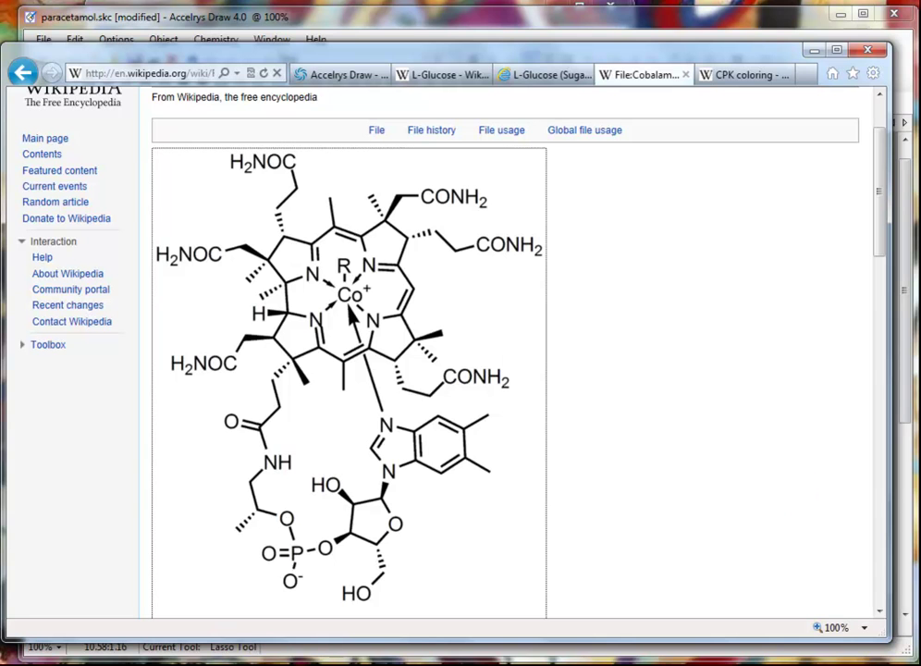
pyautogui.hotkey('alt', 'Tab')
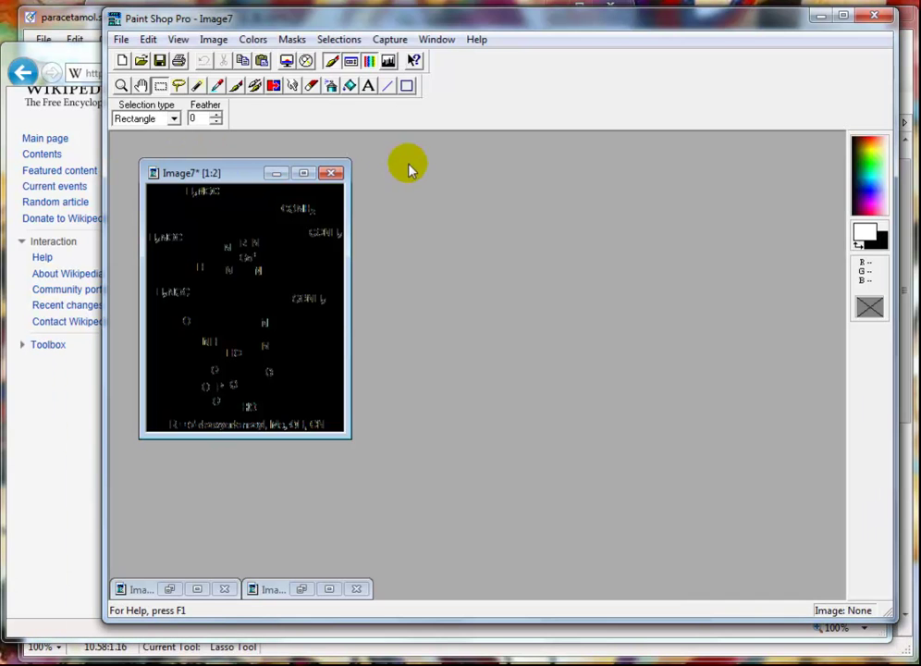
pyautogui.click(148, 38)
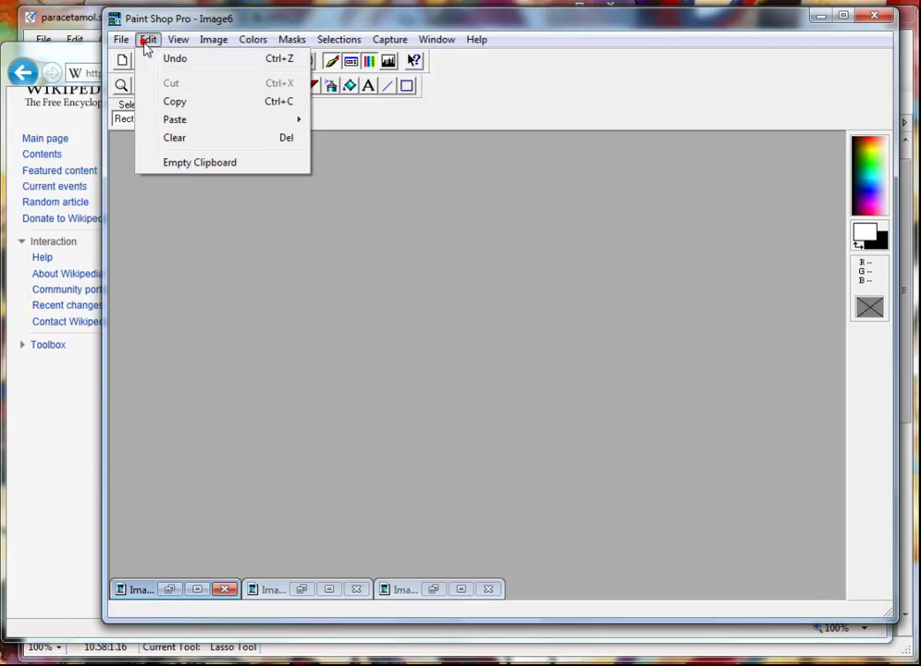
pyautogui.click(173, 121)
pyautogui.click(398, 119)
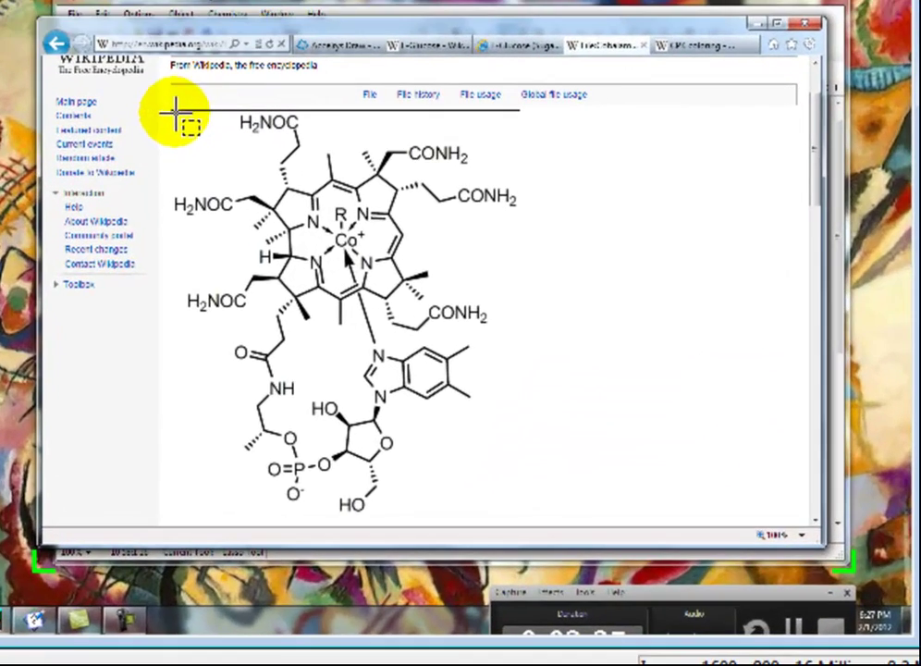
pyautogui.moveTo(208, 135); pyautogui.dragTo(544, 525)
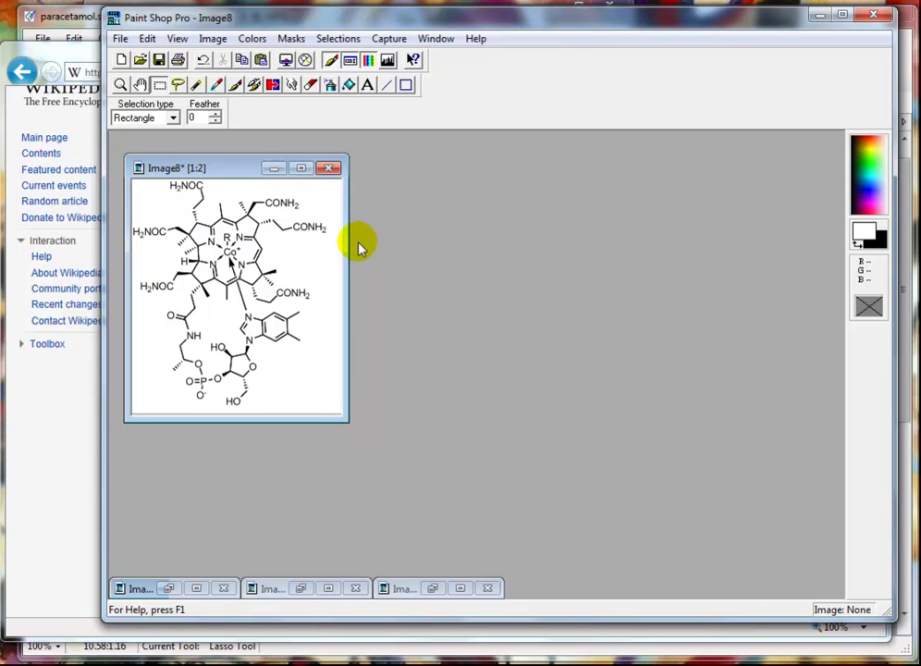
pyautogui.click(822, 16)
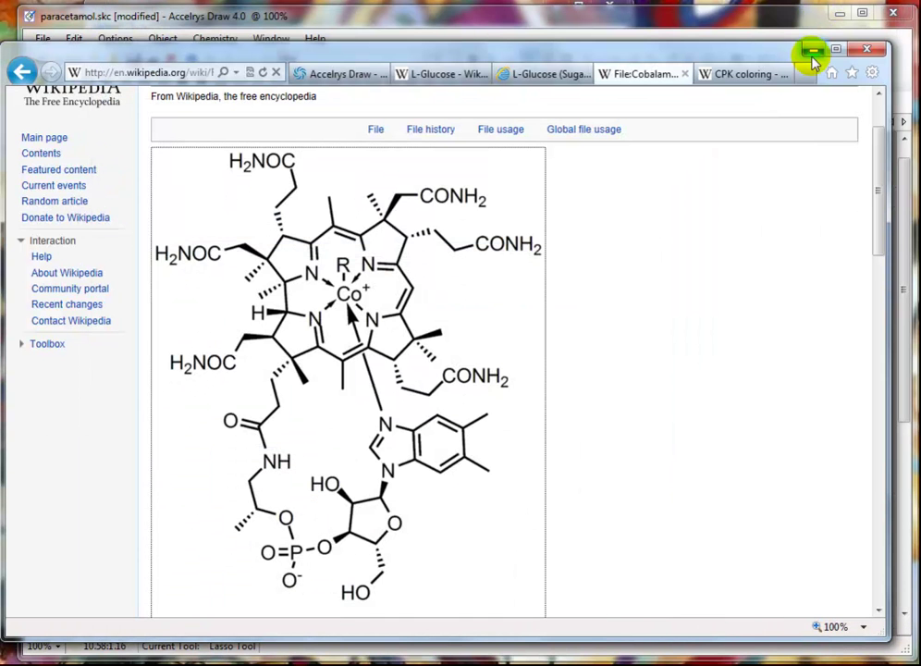
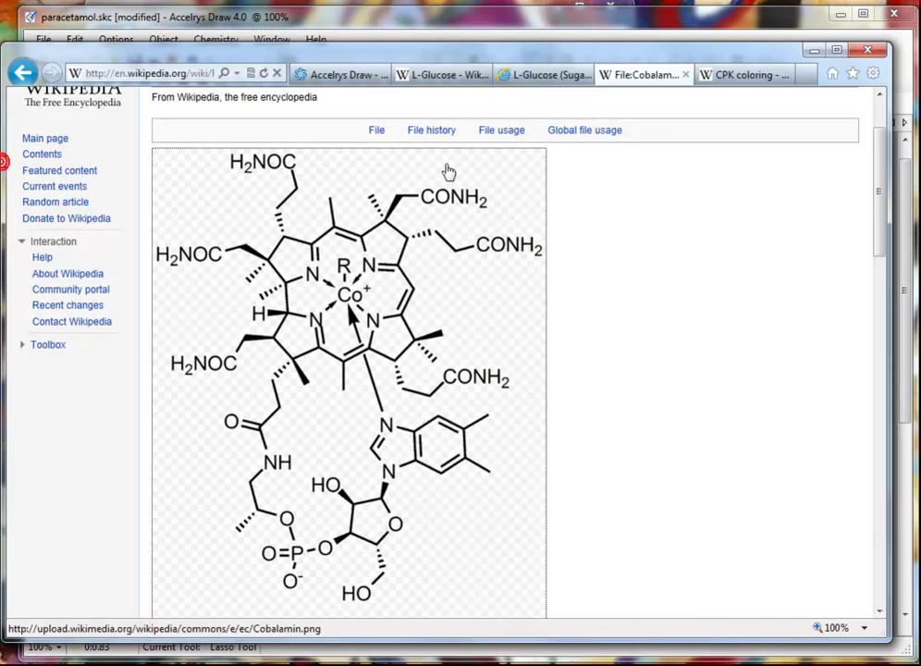
# Review the ball-and-stick model and the element colour lists in Wikipedia's CPK coloring article
pyautogui.click(734, 76)
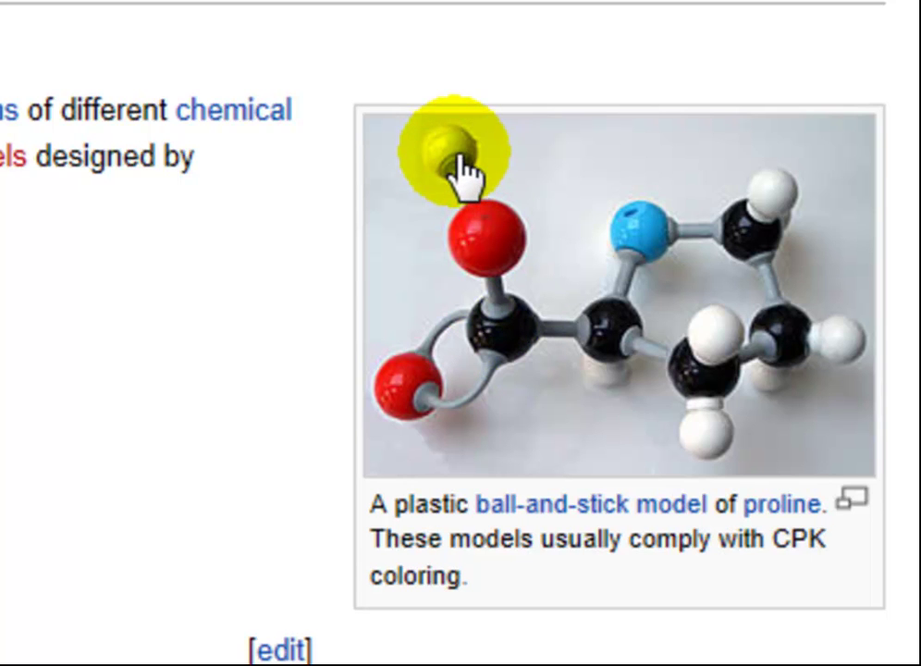
pyautogui.click(2, 455)
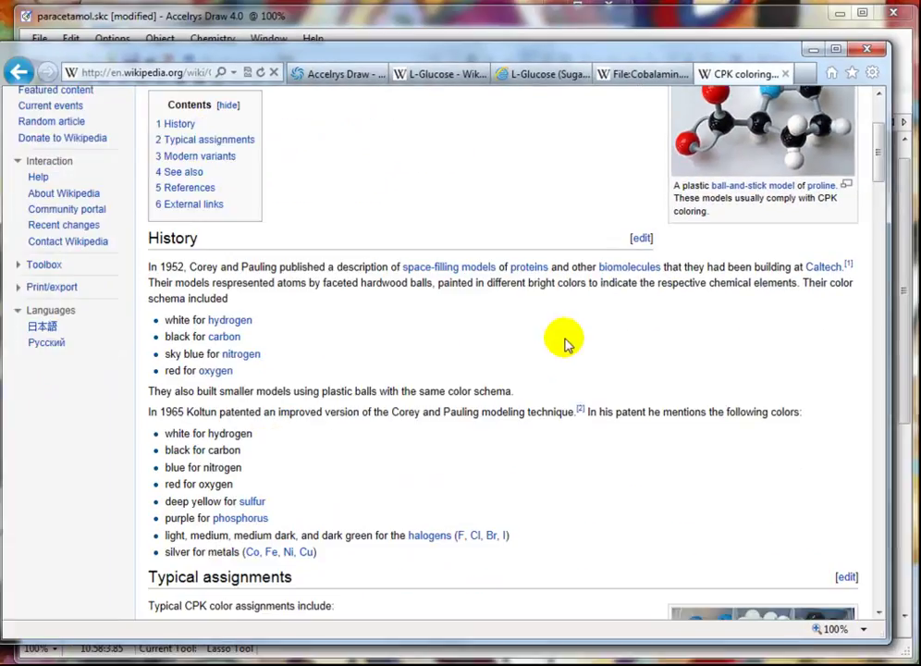
pyautogui.scroll(-2, 565, 341)
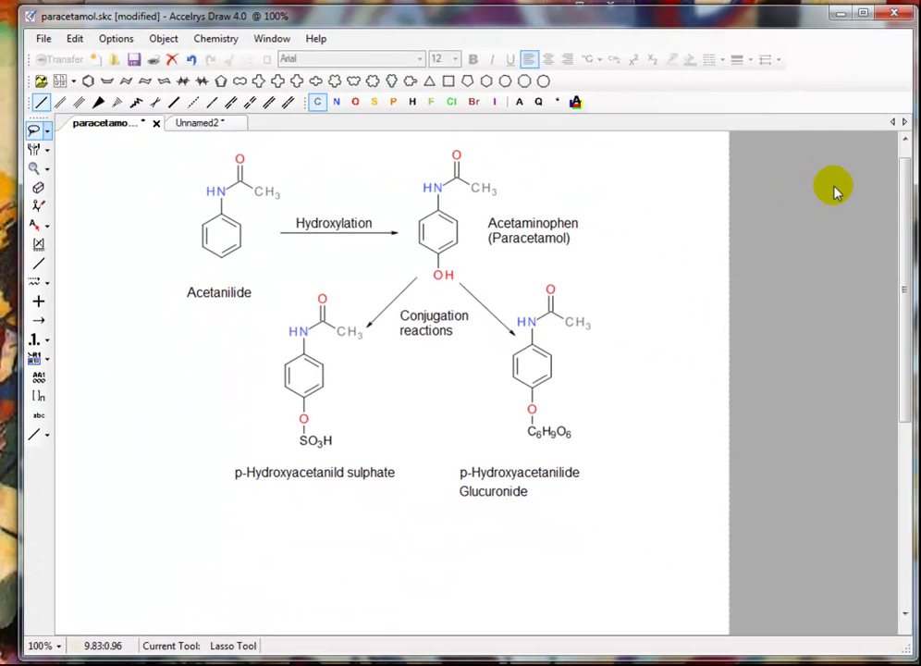
# Switch to the Unnamed2 drawing in Accelrys Draw and place a benzene ring in the empty area below Acetanilide
pyautogui.click(207, 126)
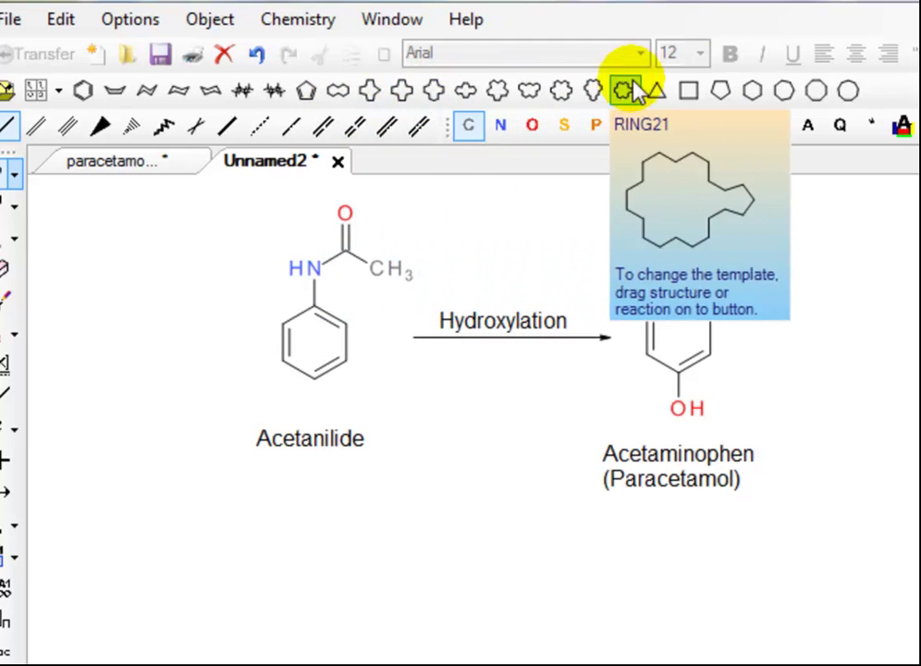
pyautogui.click(83, 89)
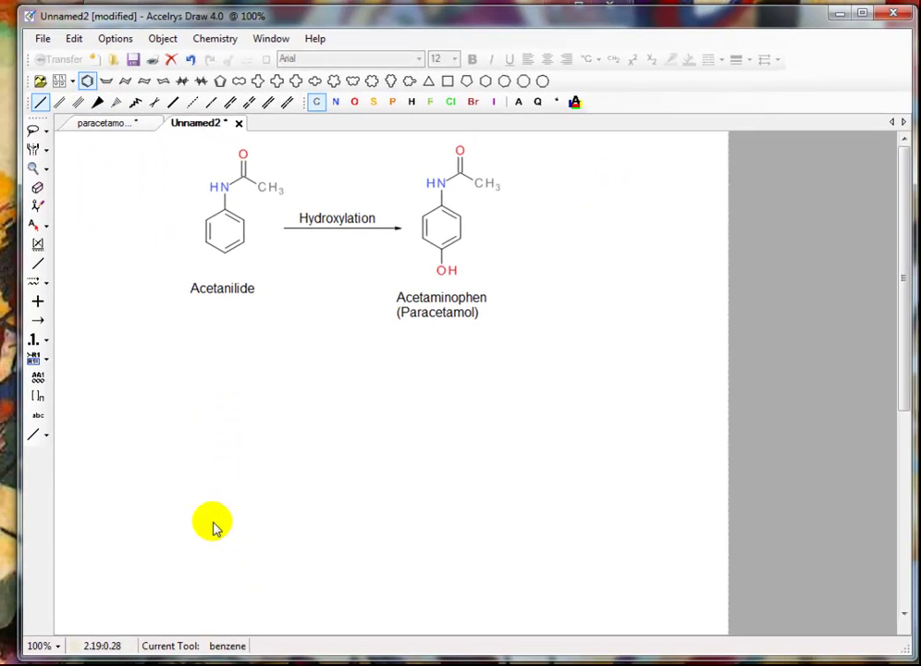
pyautogui.click(213, 522)
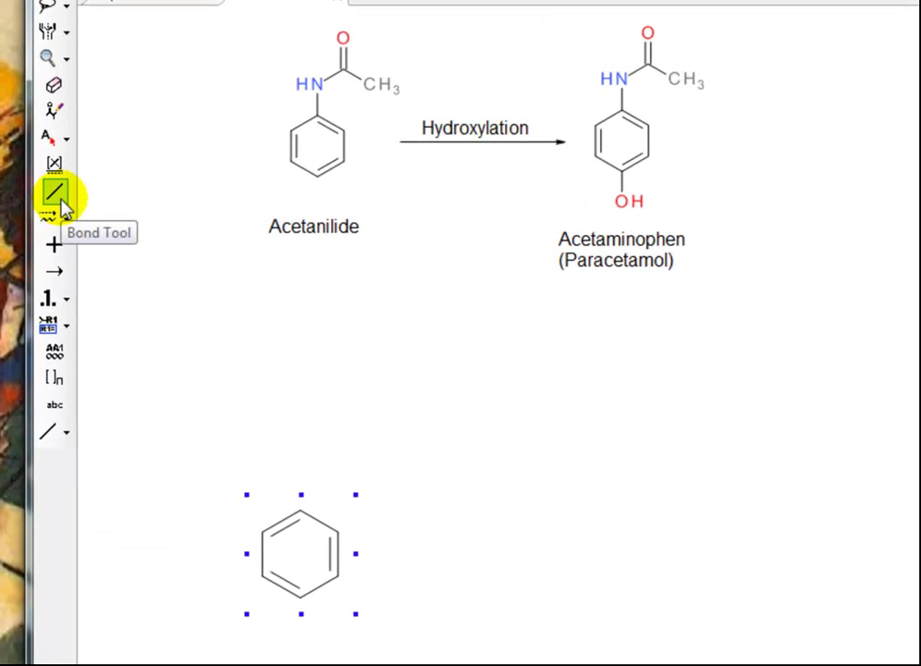
# Draw a single bond up from the new benzene ring's top atom and branch two single bonds from its end
pyautogui.click(55, 192)
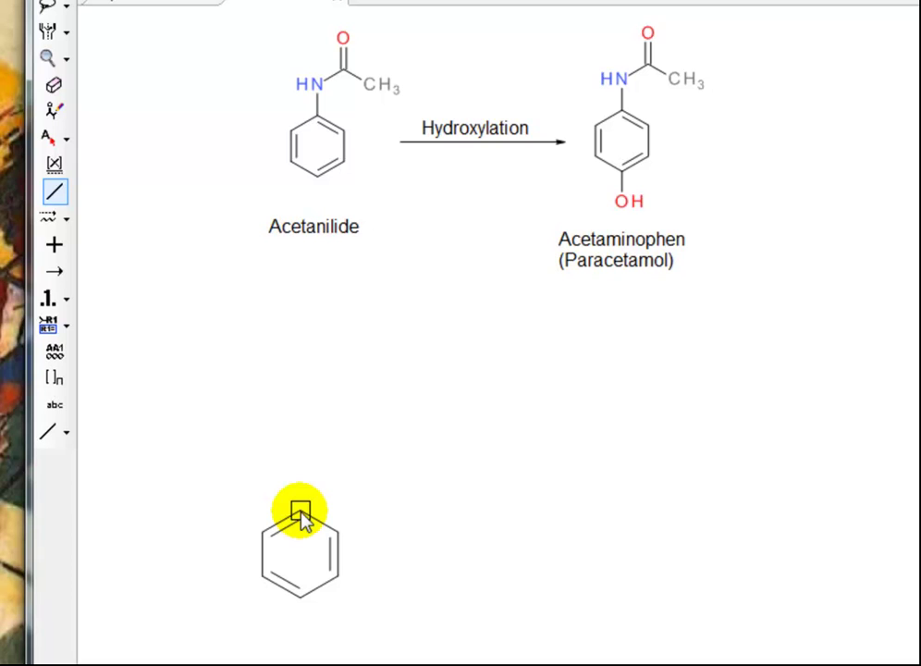
pyautogui.click(300, 512)
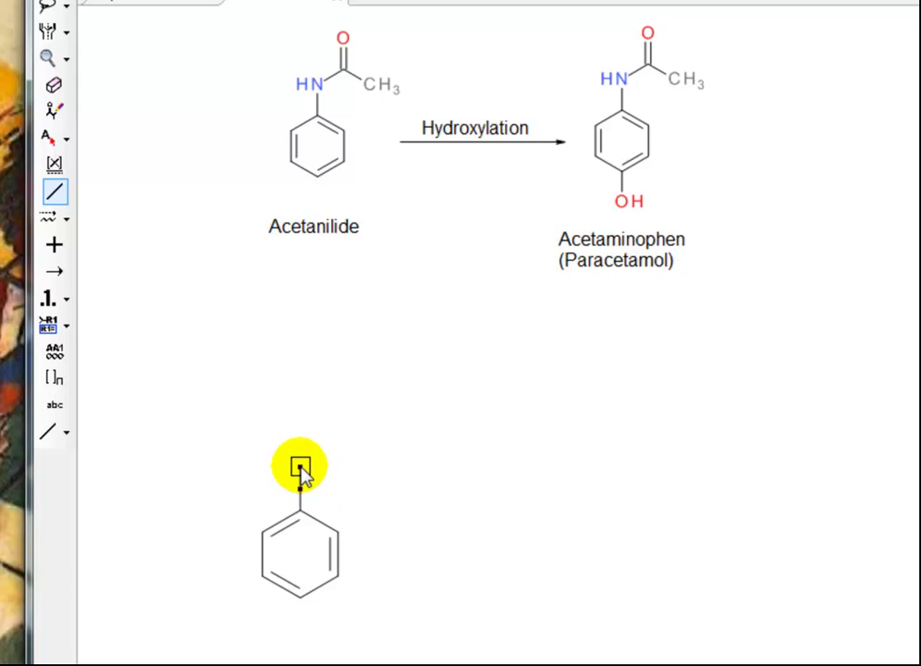
pyautogui.click(301, 467)
pyautogui.click(301, 467)
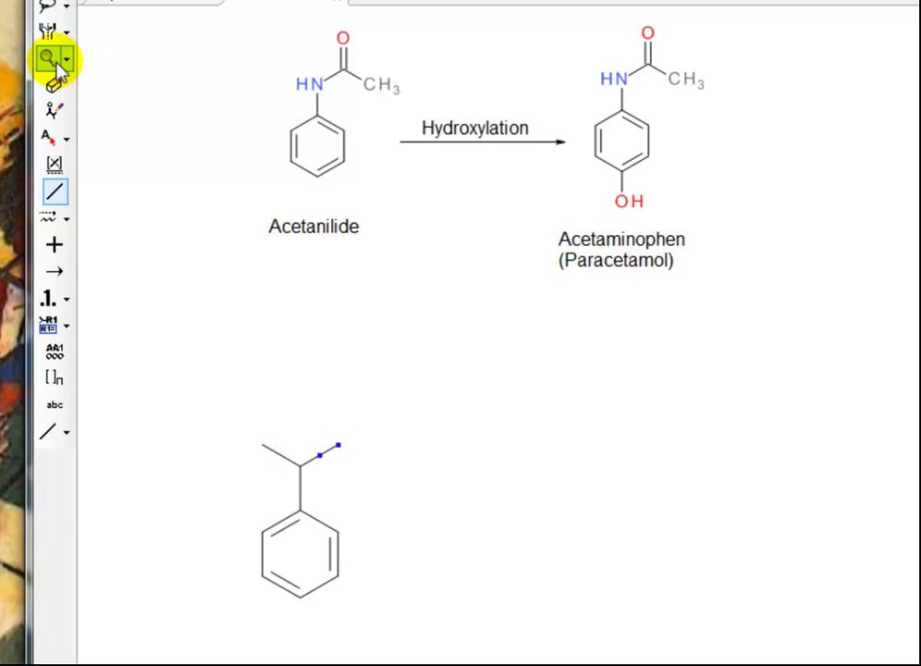
# Erase the left branch bond above the new benzene ring
pyautogui.click(54, 84)
pyautogui.click(274, 449)
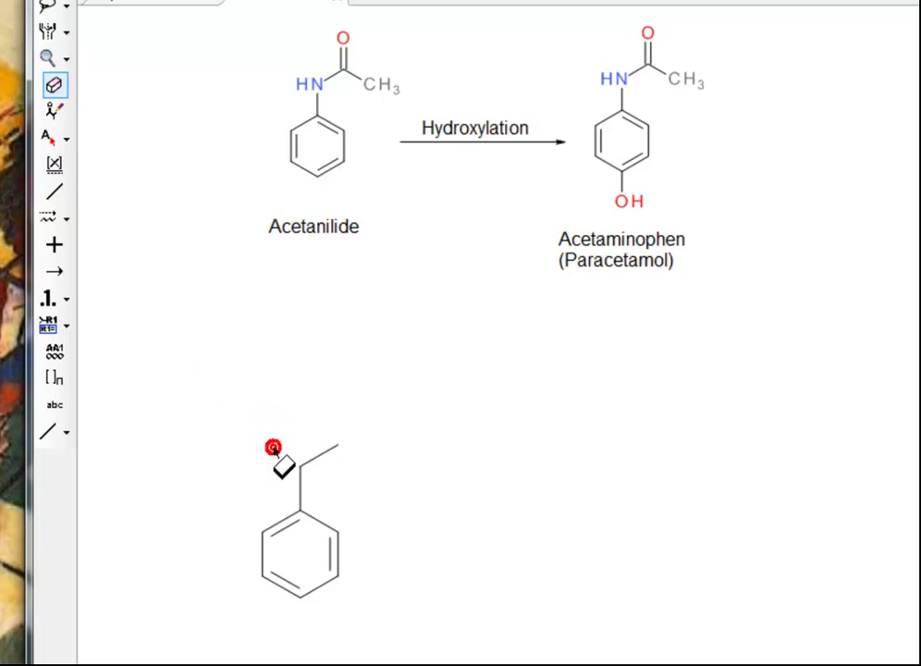
# Add a double bond upward and a single bond down to the right from the end of the new structure's side chain
pyautogui.click(53, 193)
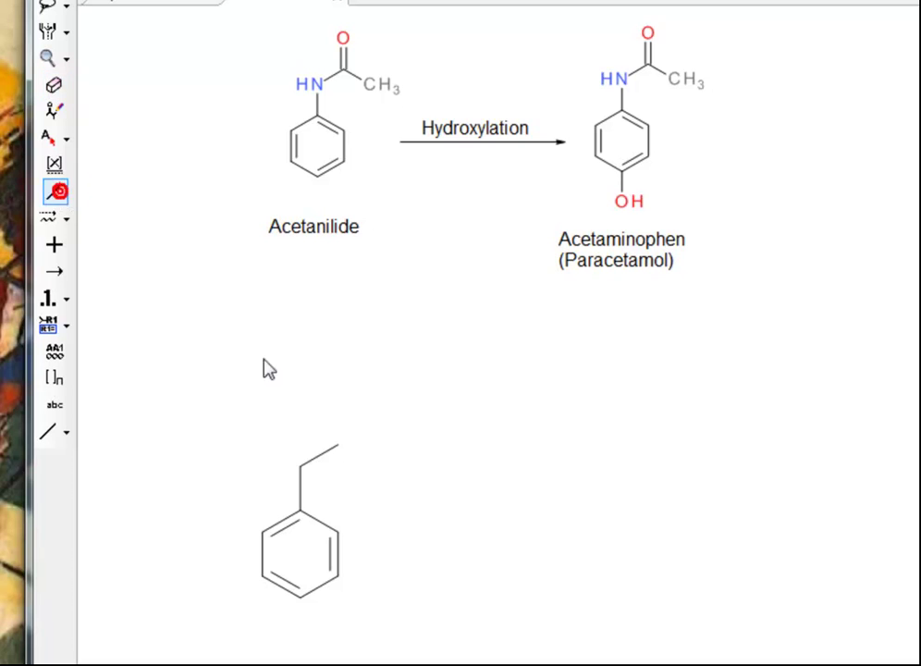
pyautogui.click(338, 446)
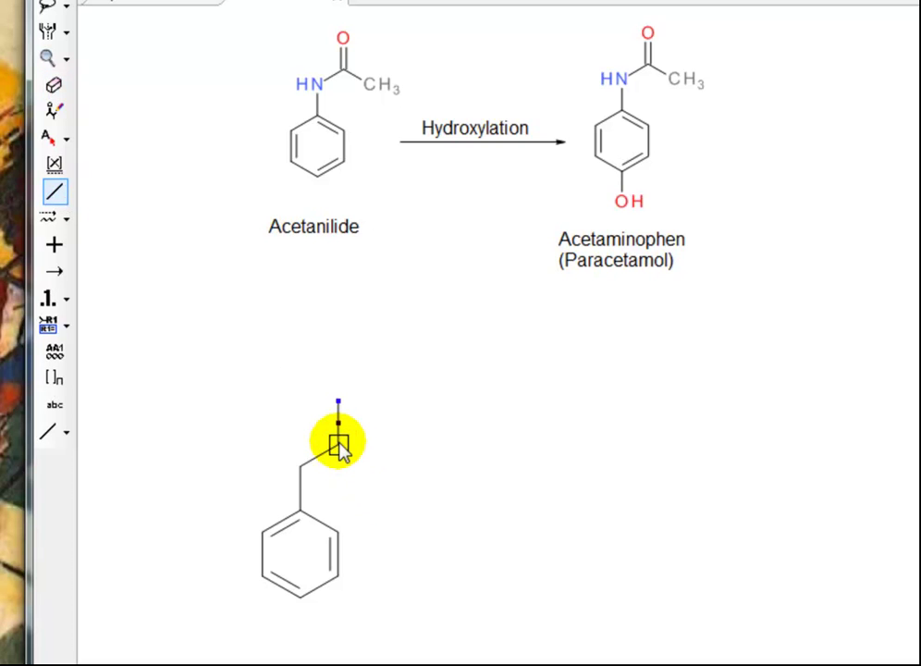
pyautogui.click(339, 446)
pyautogui.click(340, 425)
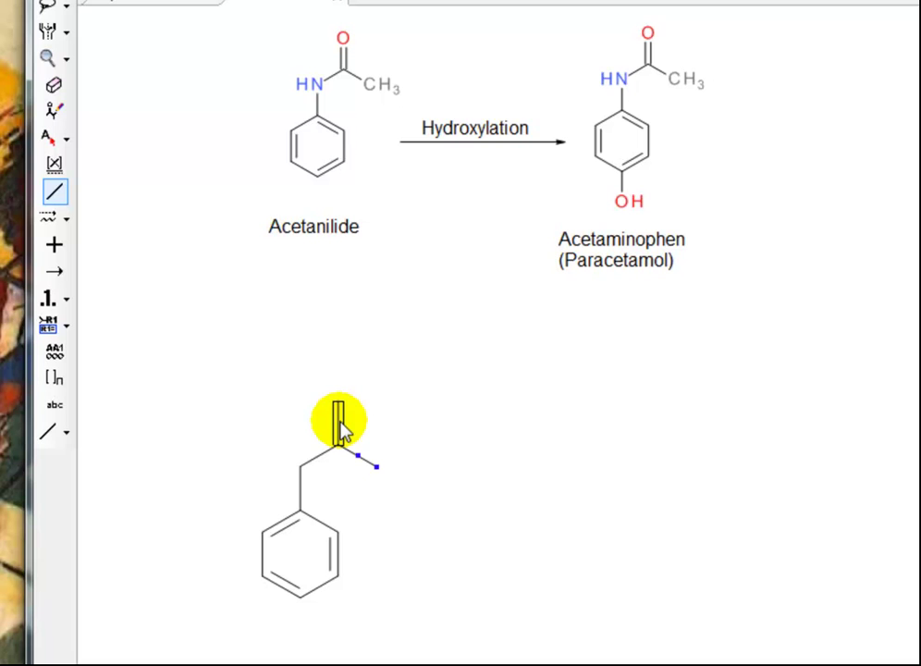
pyautogui.click(340, 423)
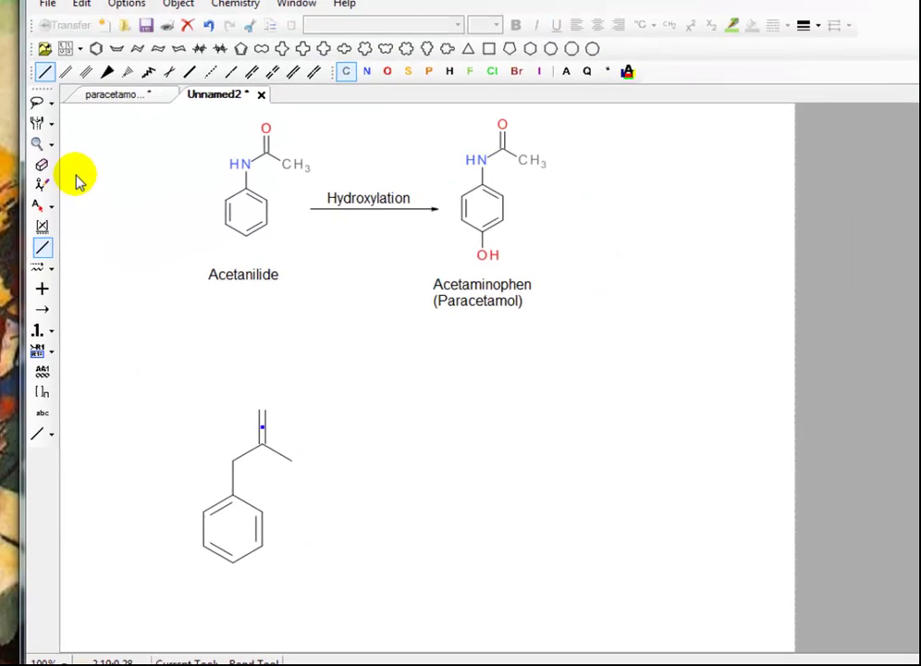
# Show the explicit carbon label and its hydrogens on the terminal single-bonded carbon of the new structure
pyautogui.click(36, 103)
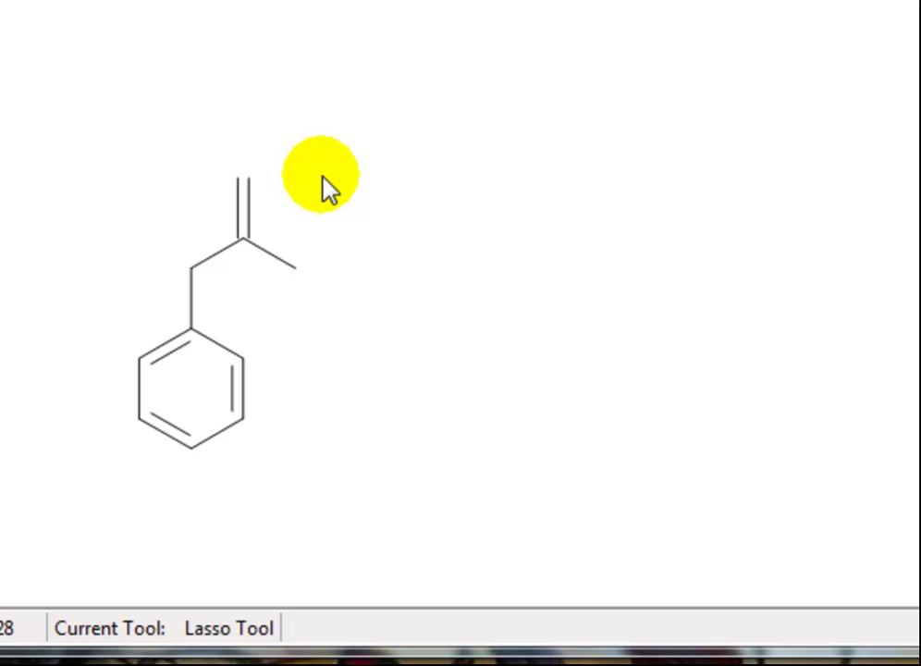
pyautogui.doubleClick(296, 270)
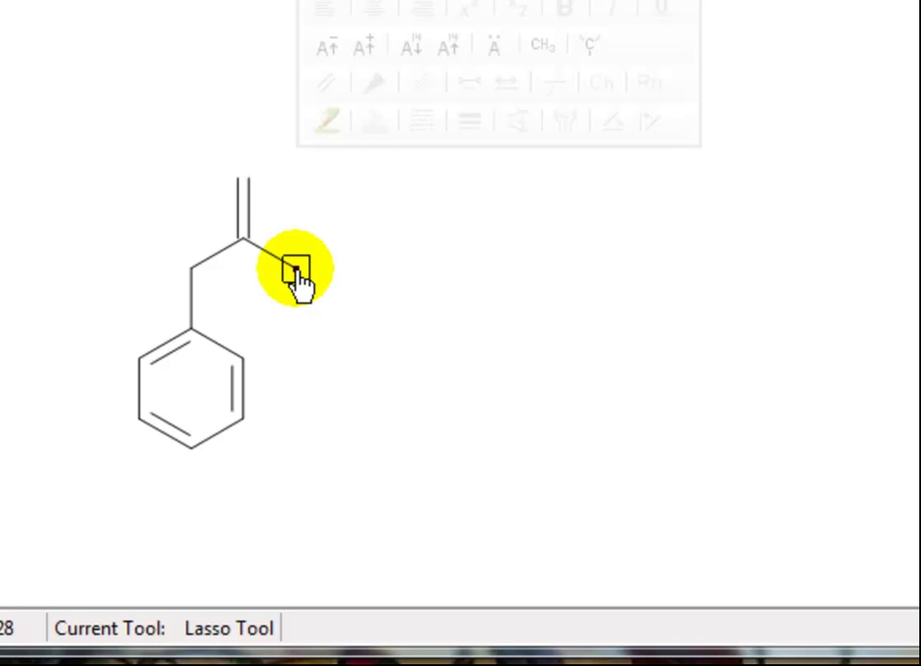
pyautogui.rightClick(296, 271)
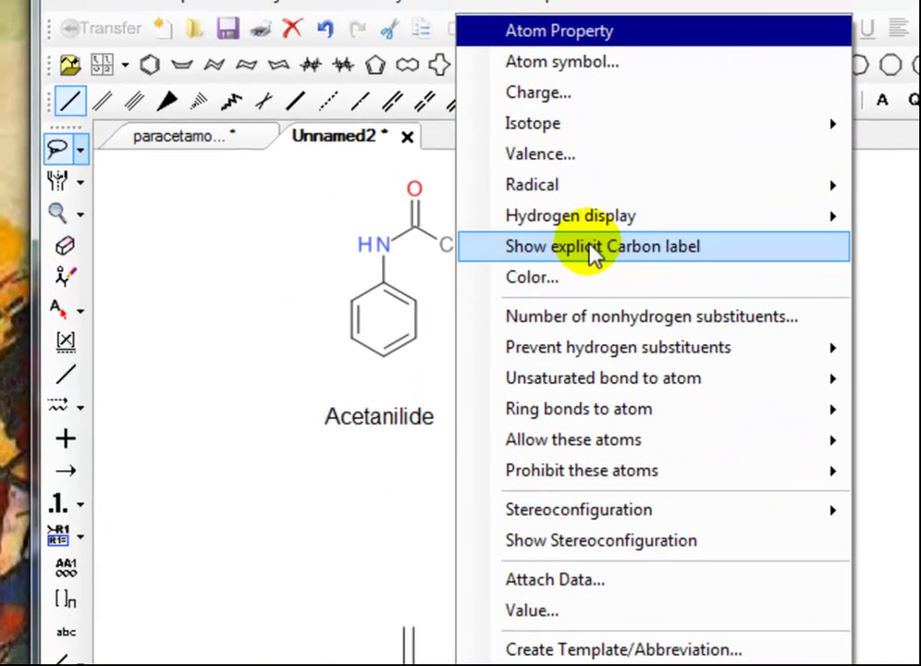
pyautogui.click(790, 248)
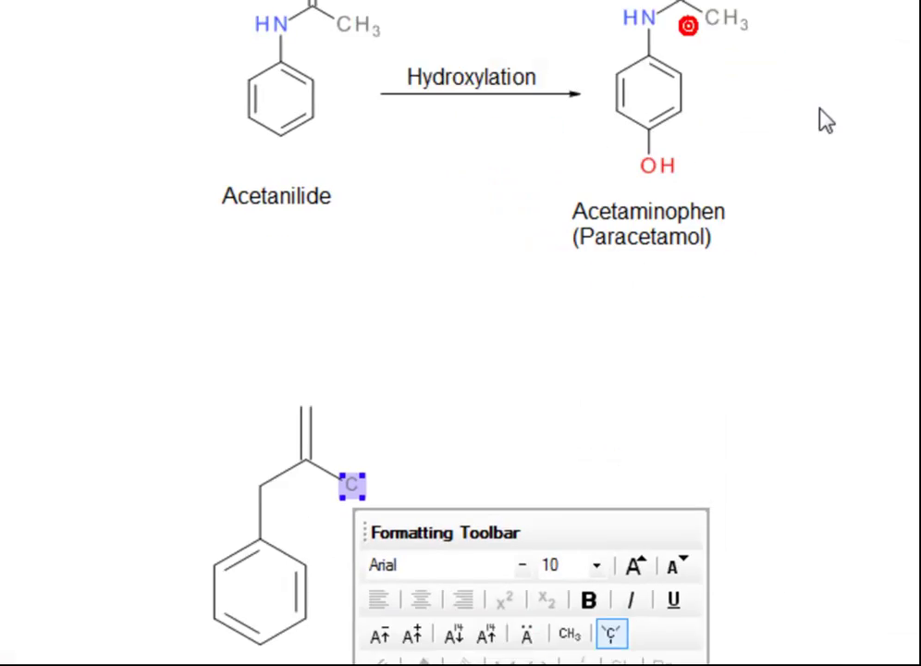
pyautogui.moveTo(567, 532); pyautogui.dragTo(907, 408)
pyautogui.moveTo(827, 237); pyautogui.dragTo(832, 236)
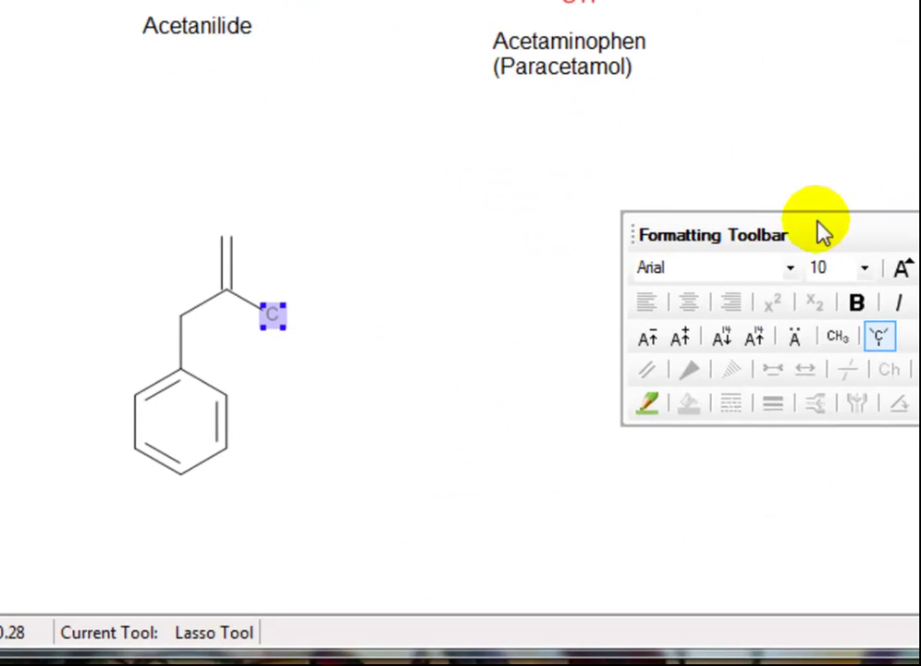
pyautogui.click(839, 342)
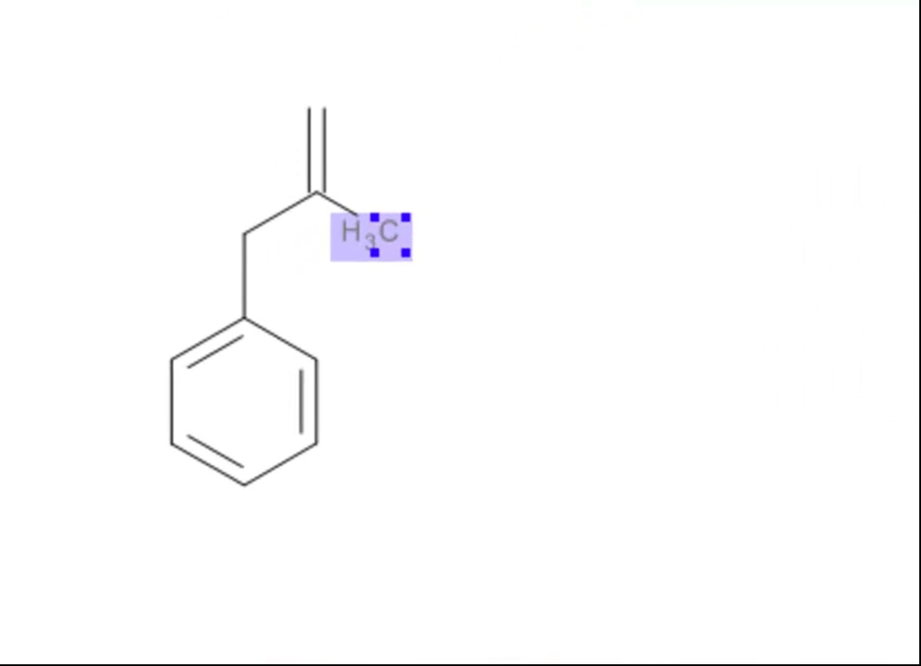
# Set the methyl label's hydrogen display to Right in the new structure and deselect it
pyautogui.click(390, 238)
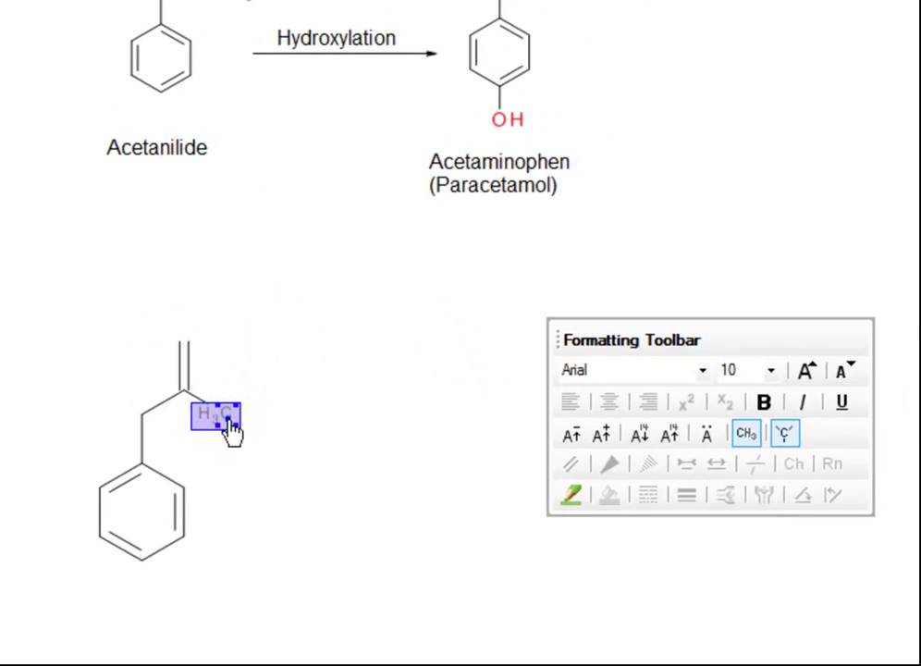
pyautogui.rightClick(231, 431)
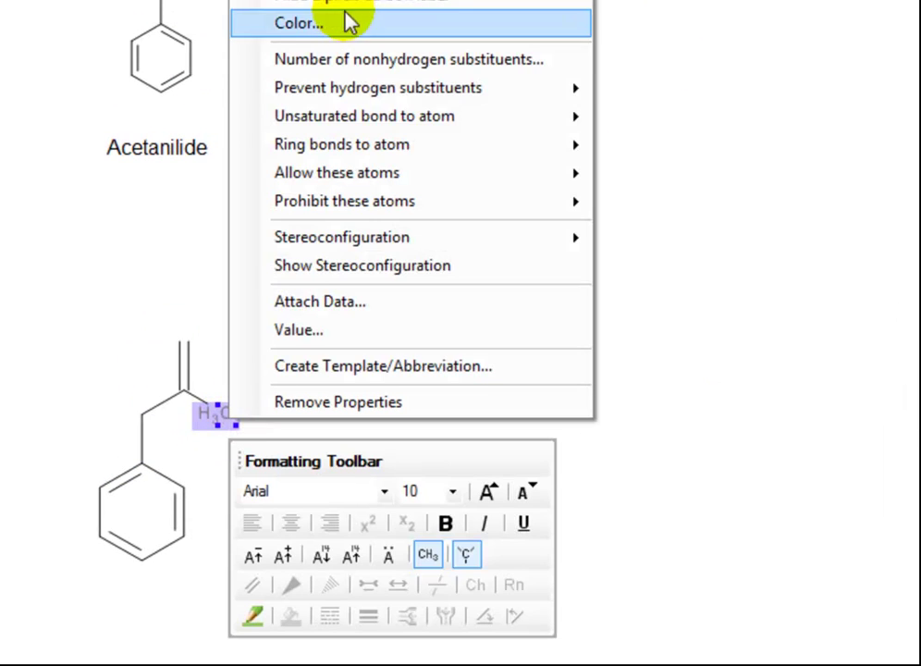
pyautogui.moveTo(323, 158)
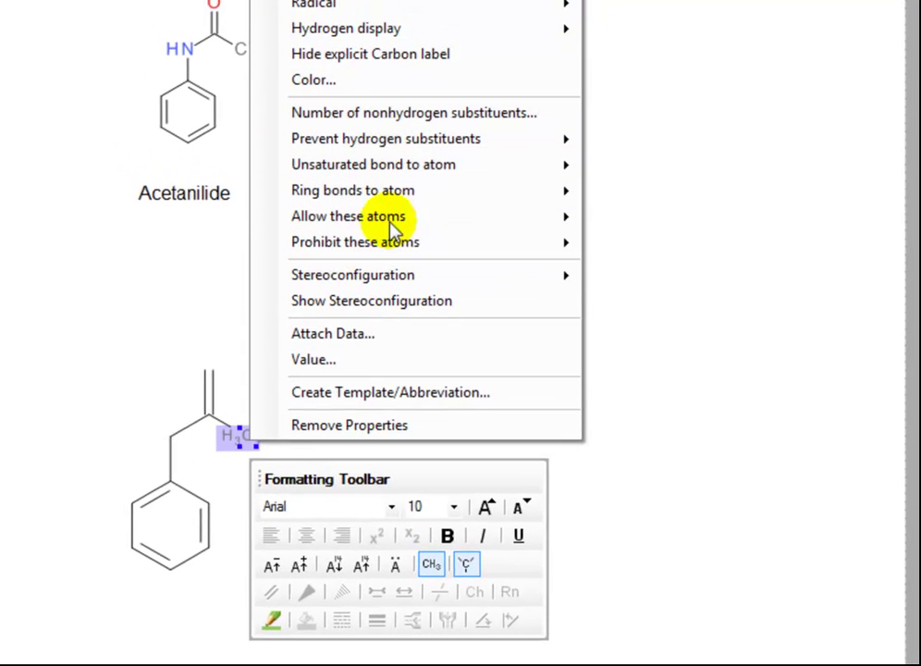
pyautogui.moveTo(412, 37)
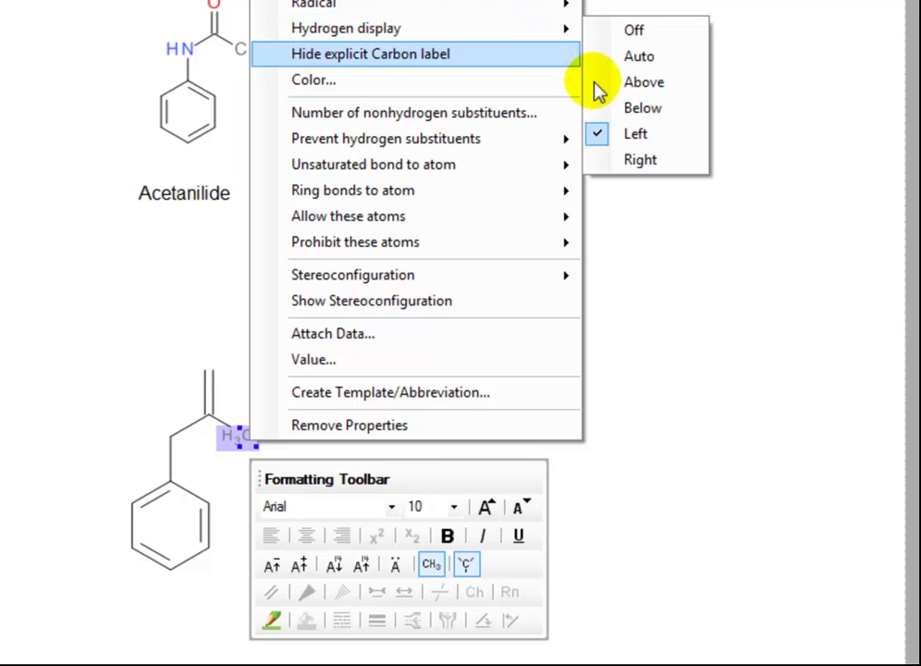
pyautogui.click(645, 167)
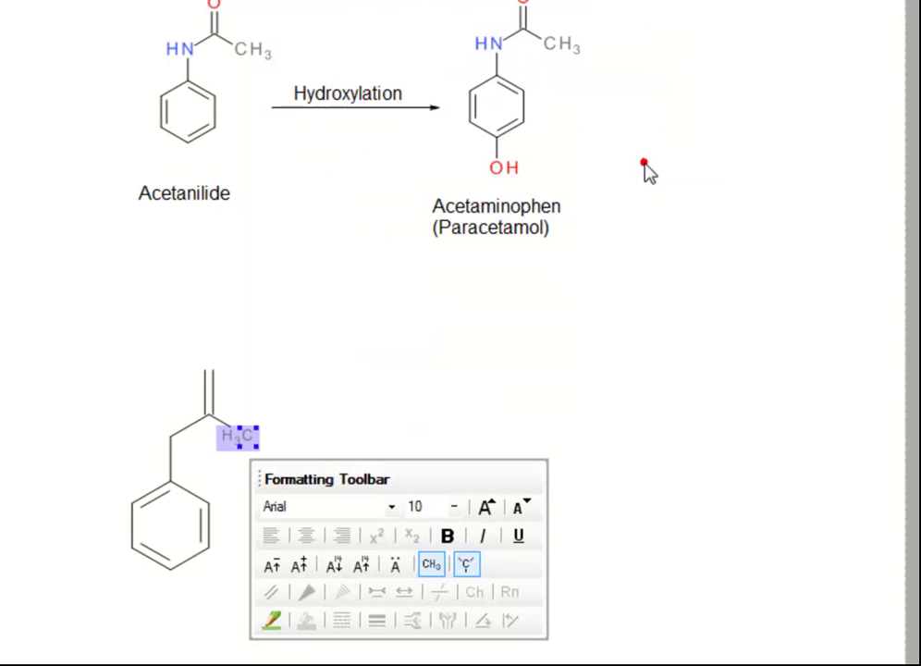
pyautogui.moveTo(467, 475); pyautogui.dragTo(723, 366)
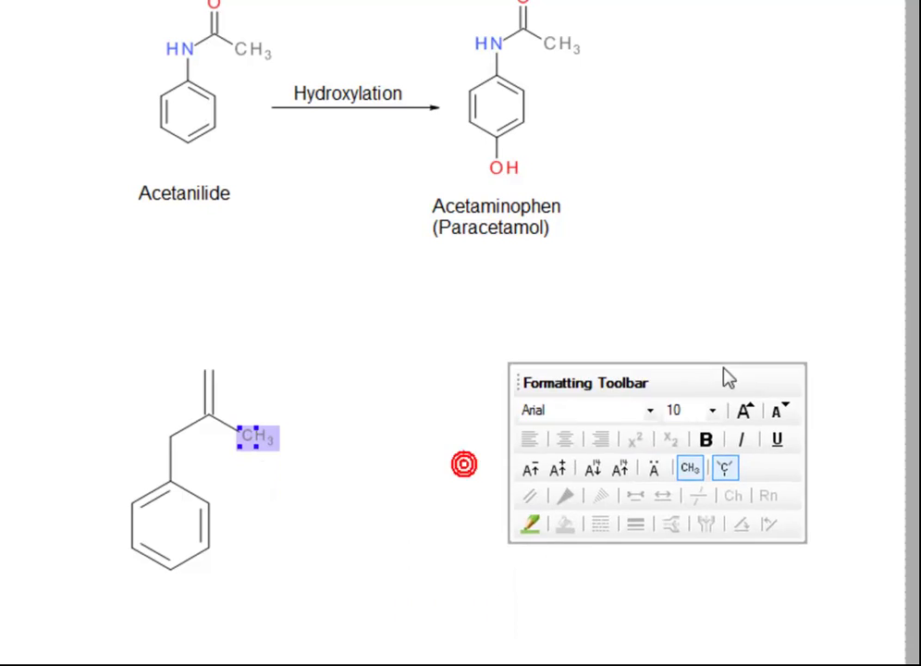
pyautogui.click(777, 276)
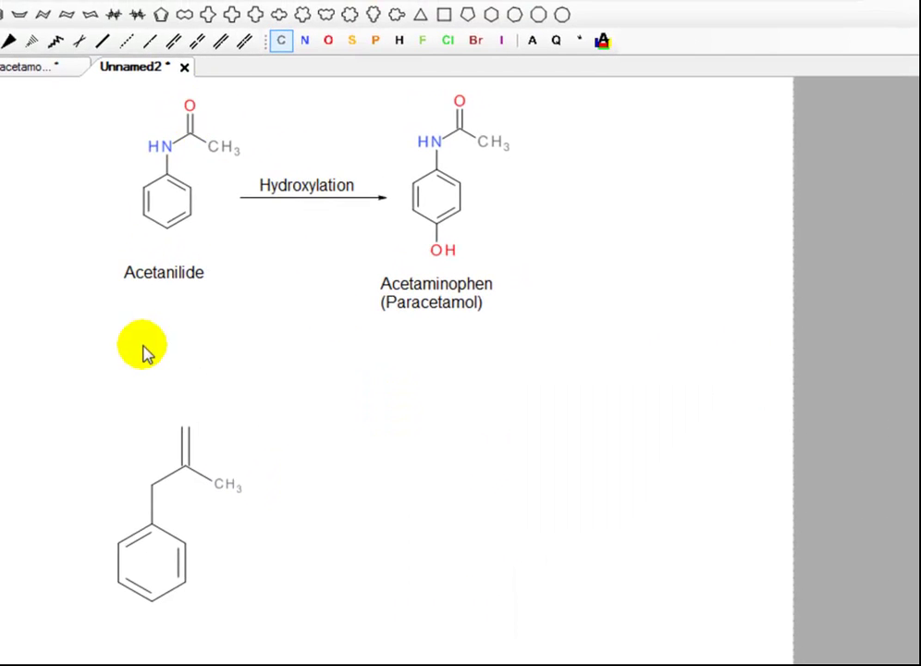
# Change the double bond's end atom to oxygen and the chain atom attached to the benzene ring to nitrogen
pyautogui.click(330, 43)
pyautogui.click(184, 426)
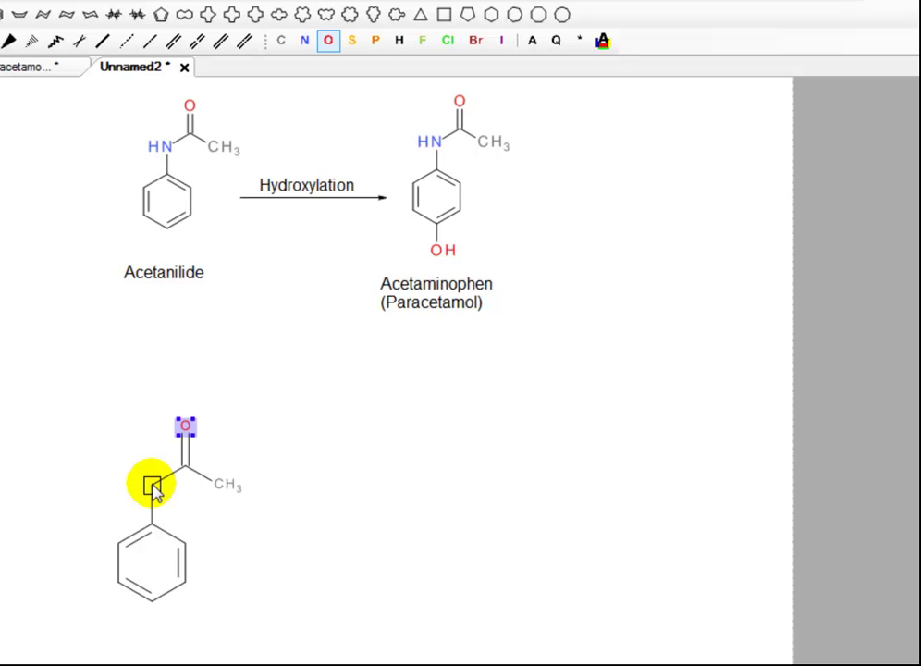
pyautogui.click(308, 41)
pyautogui.click(153, 486)
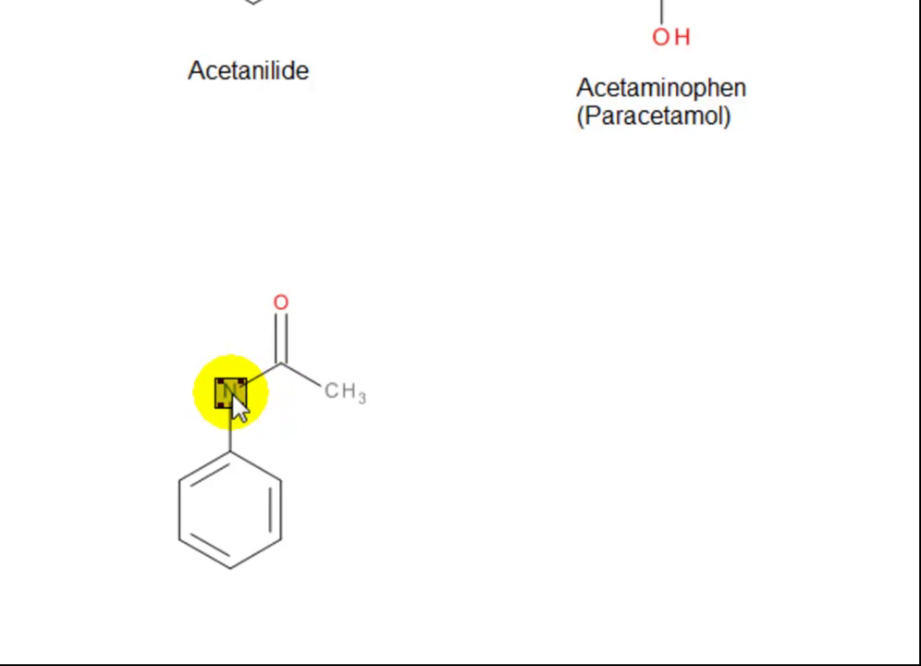
# Set the nitrogen atom's hydrogen display to Left in the new structure
pyautogui.rightClick(233, 397)
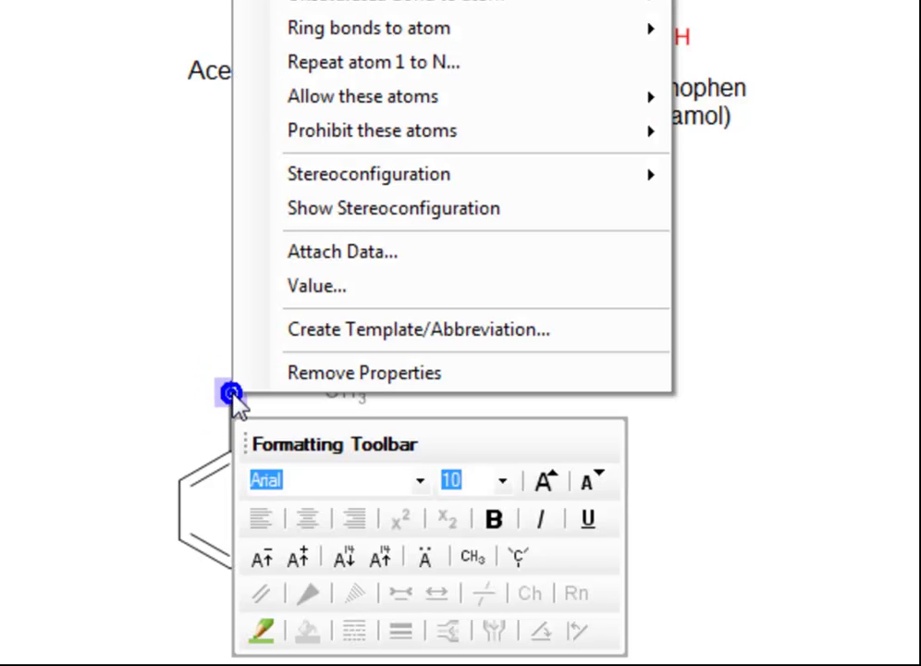
pyautogui.moveTo(384, 32)
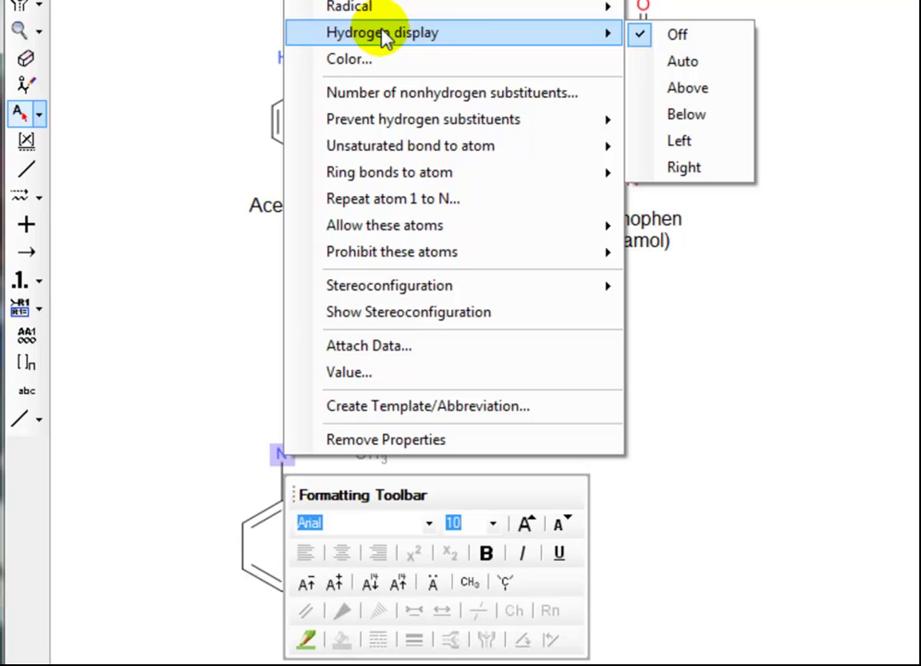
pyautogui.click(700, 146)
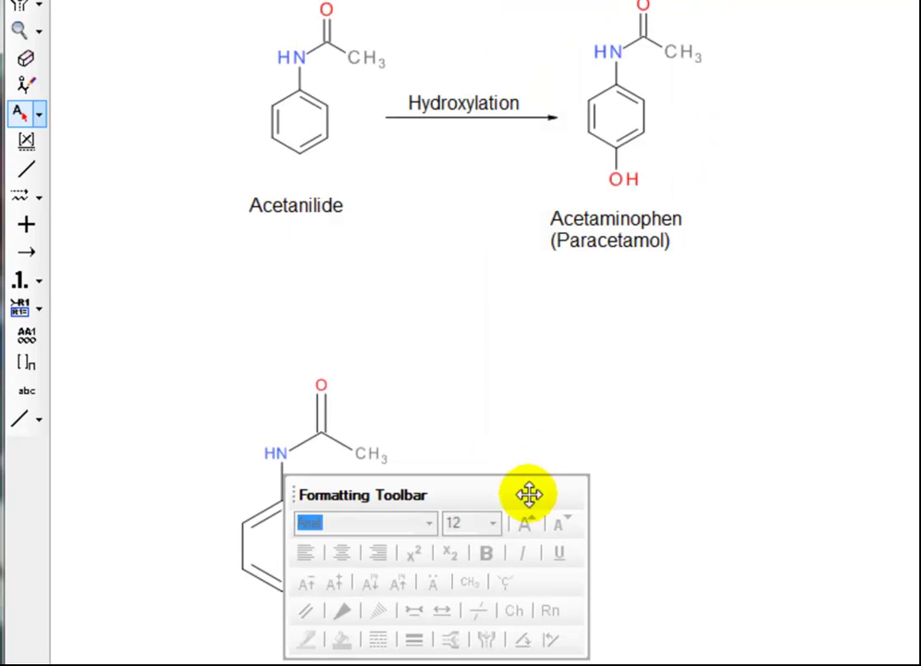
pyautogui.moveTo(527, 505); pyautogui.dragTo(862, 398)
pyautogui.click(139, 5)
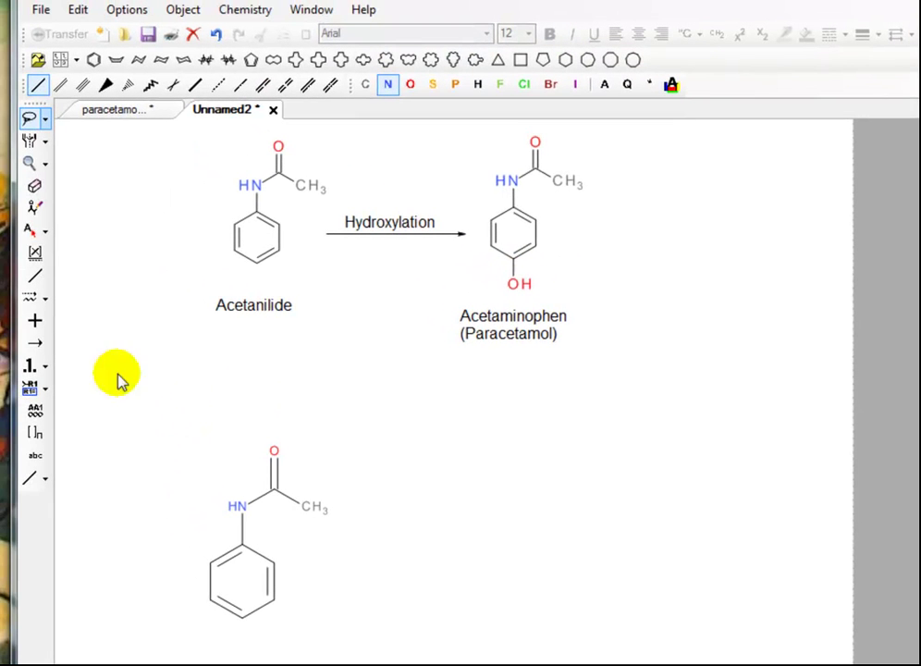
# Copy the whole newly drawn acetanilide structure and paste the duplicate into the empty area below Acetaminophen
pyautogui.click(31, 117)
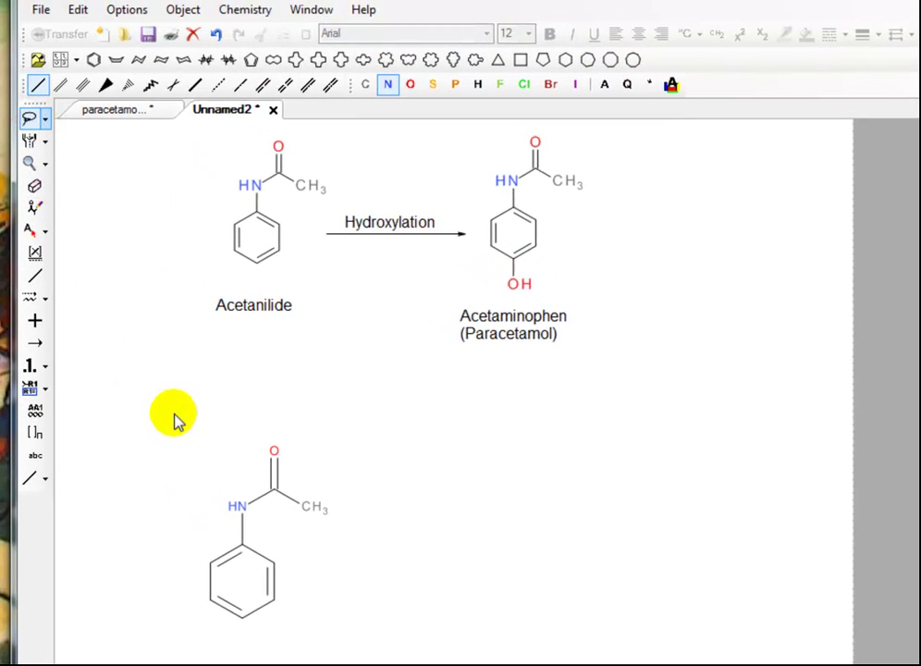
pyautogui.moveTo(139, 405)
pyautogui.mouseDown()
pyautogui.moveTo(145, 586)
pyautogui.moveTo(213, 645)
pyautogui.moveTo(458, 553)
pyautogui.moveTo(416, 426)
pyautogui.moveTo(397, 396)
pyautogui.mouseUp()
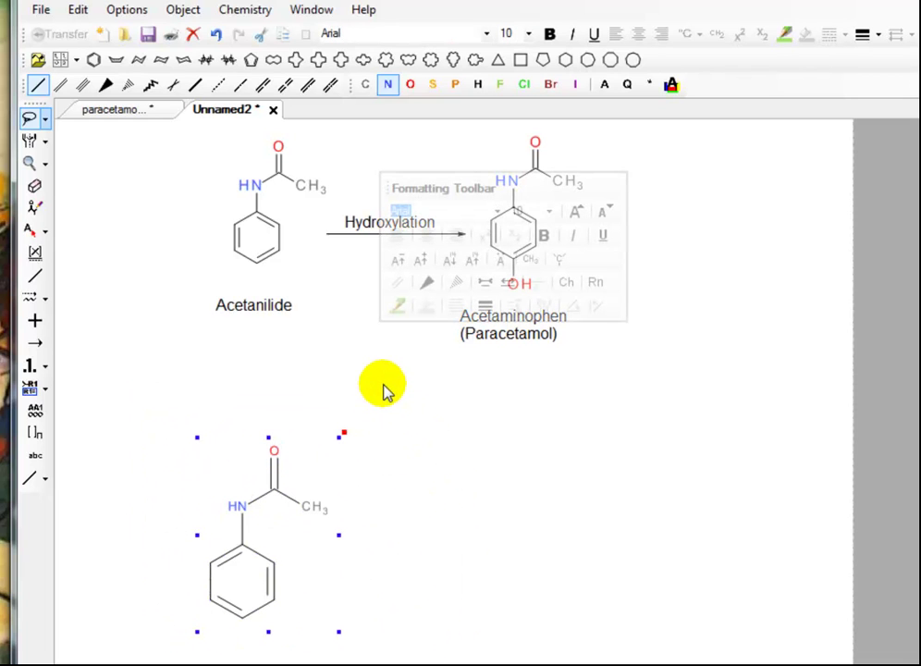
pyautogui.click(553, 484)
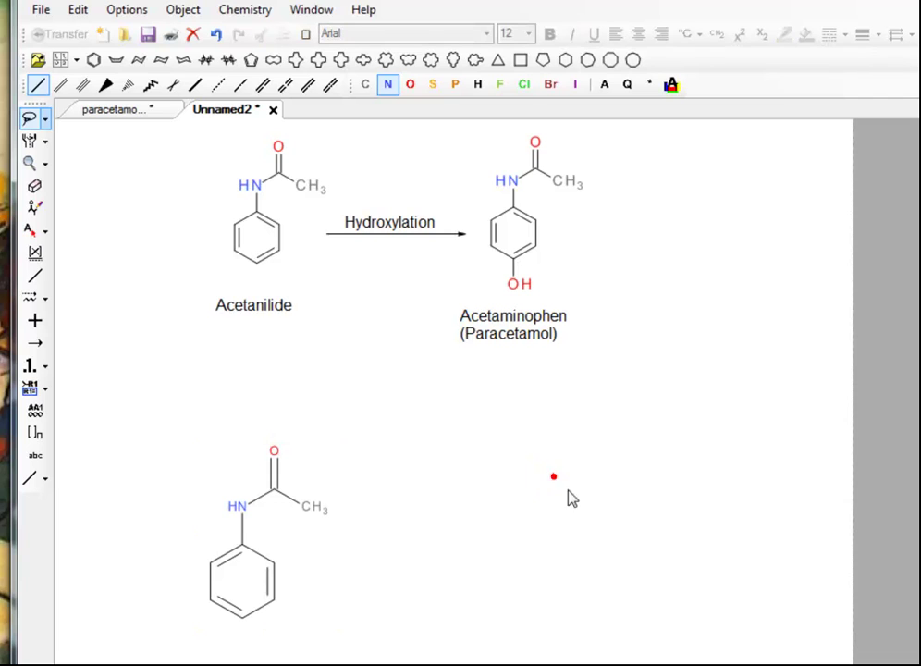
pyautogui.hotkey('ctrl', 'v')
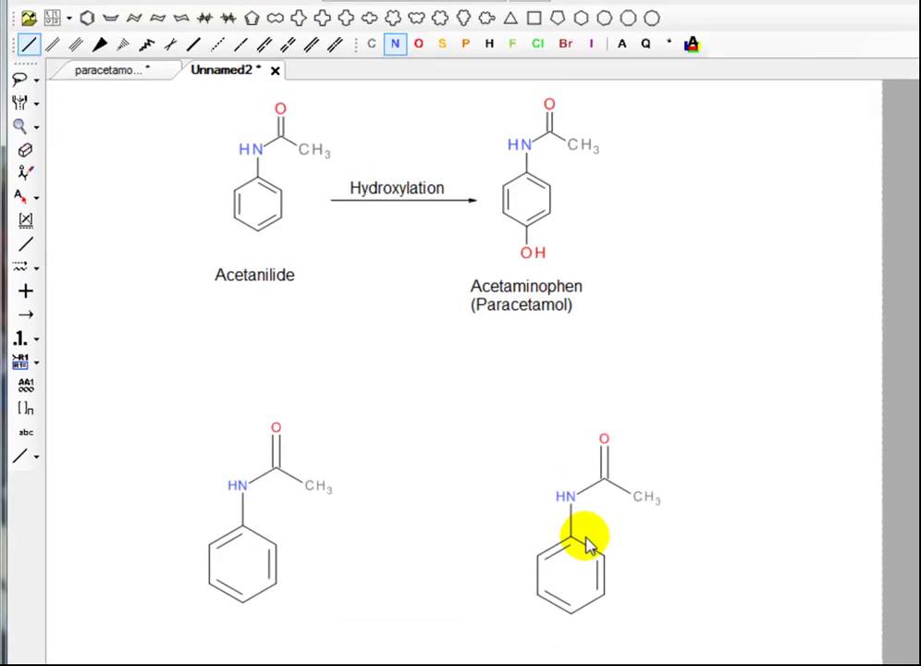
pyautogui.click(584, 537)
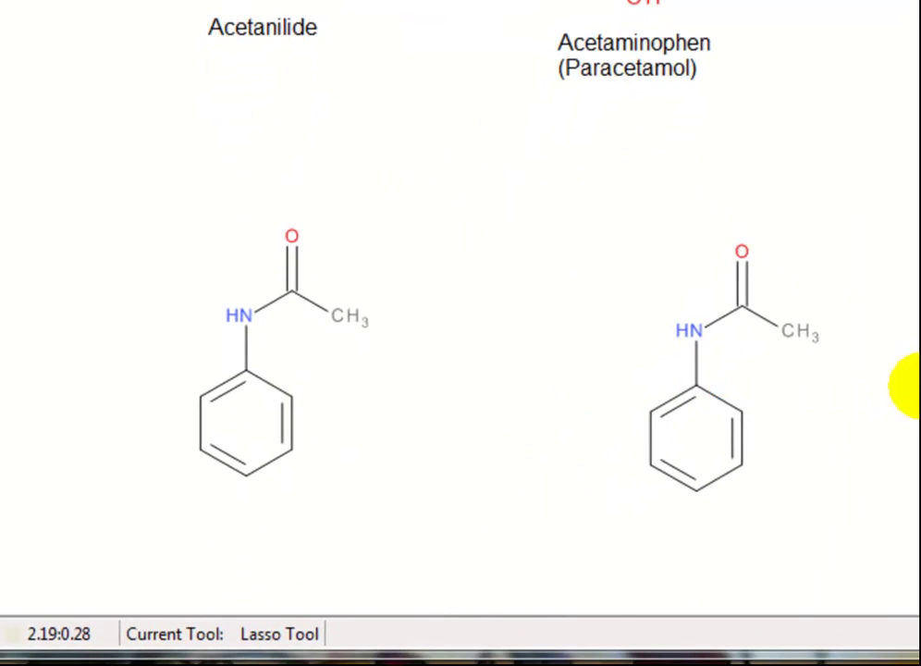
# Draw a single bond down from the copied ring's bottom atom and change its end atom to oxygen
pyautogui.scroll(-3, 461, 305)
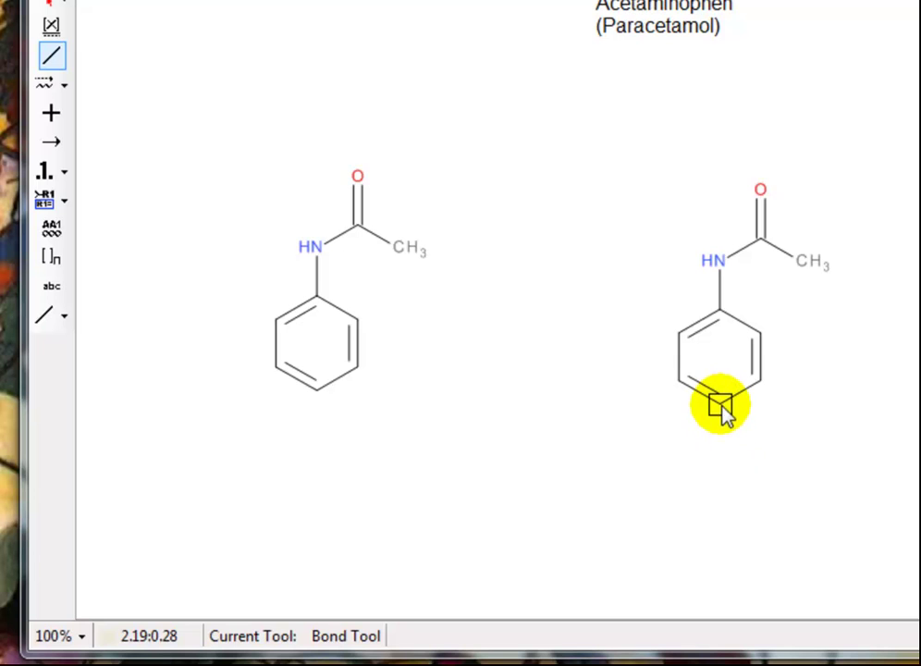
pyautogui.click(720, 405)
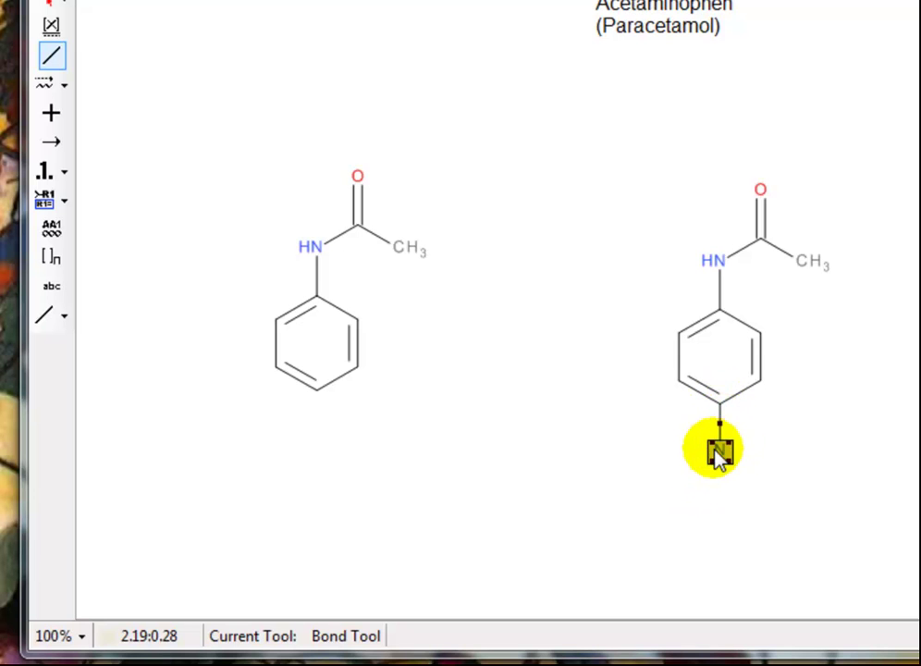
pyautogui.click(399, 19)
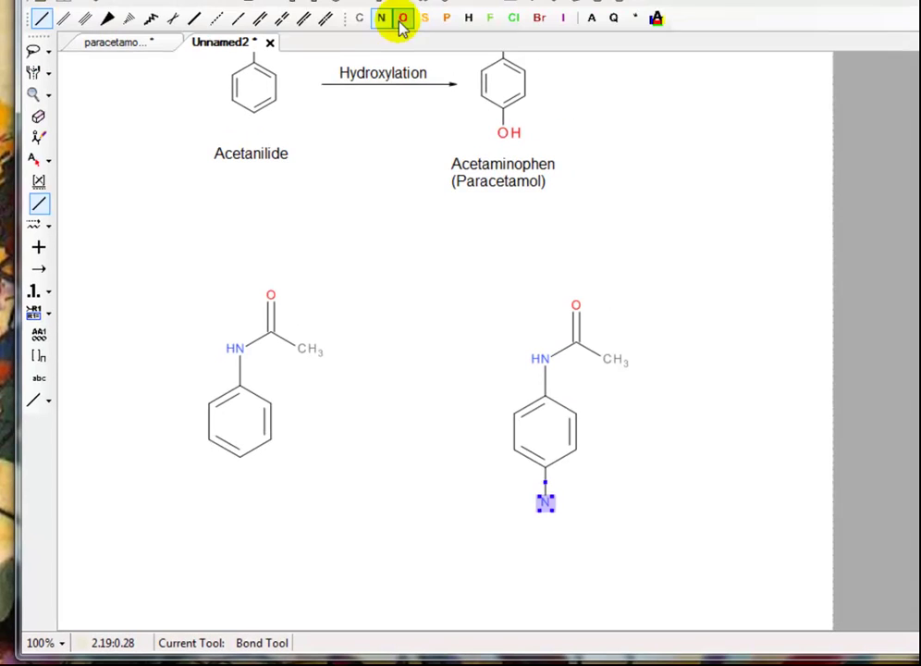
pyautogui.click(546, 504)
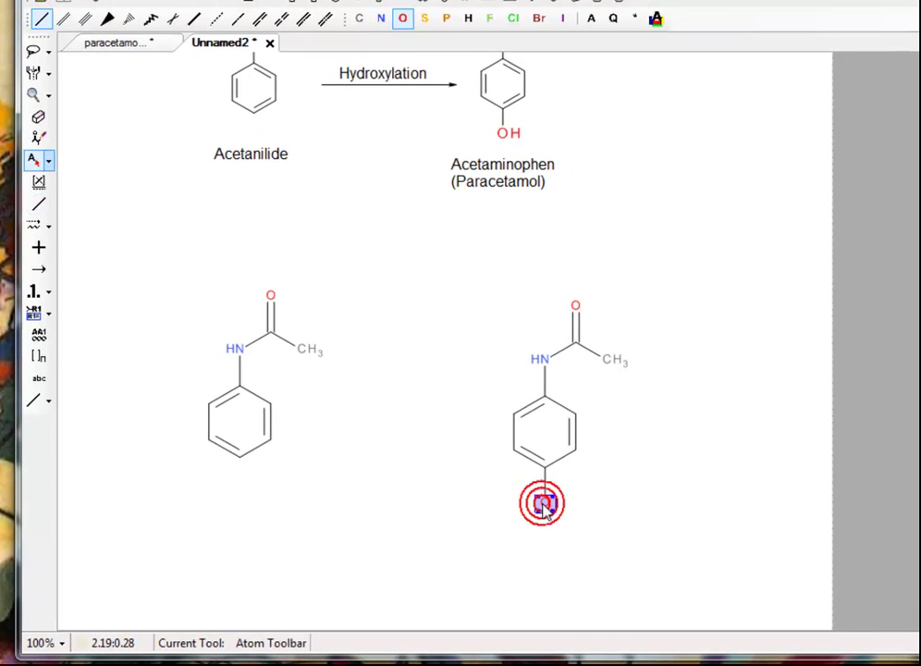
# Set the hydrogen display of the new bottom oxygen to Right
pyautogui.rightClick(544, 505)
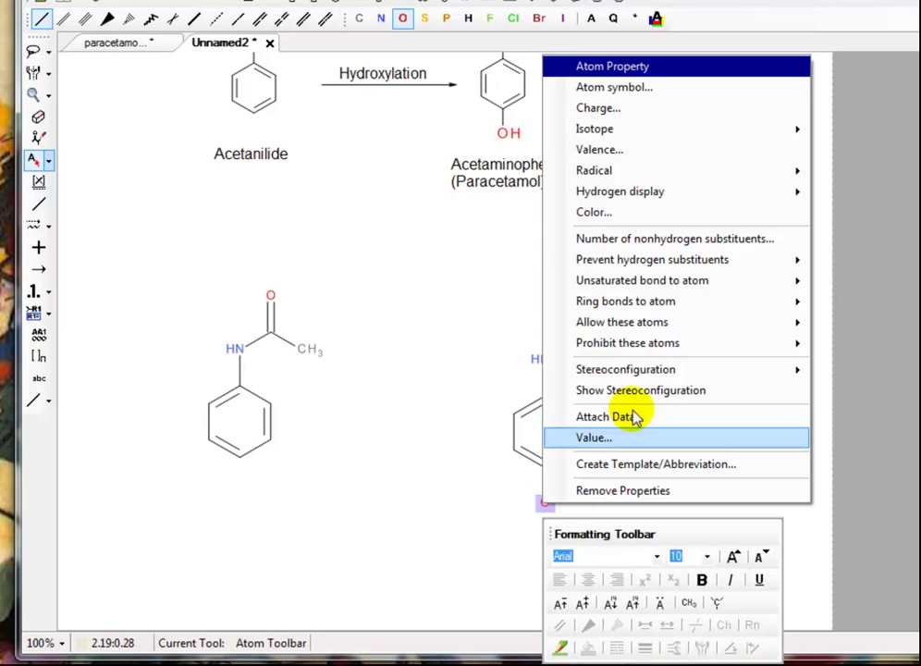
pyautogui.moveTo(658, 200)
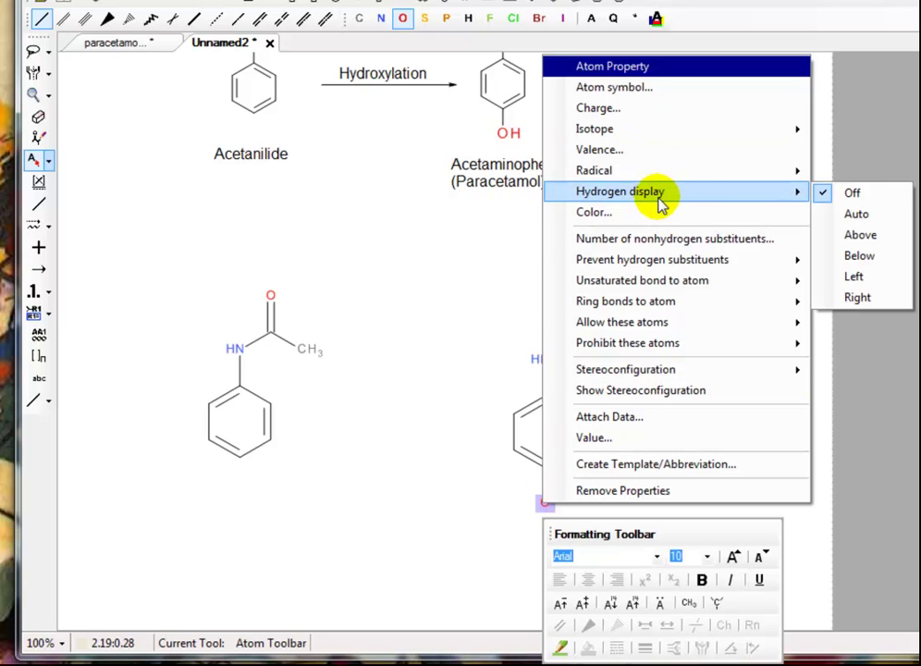
pyautogui.click(857, 297)
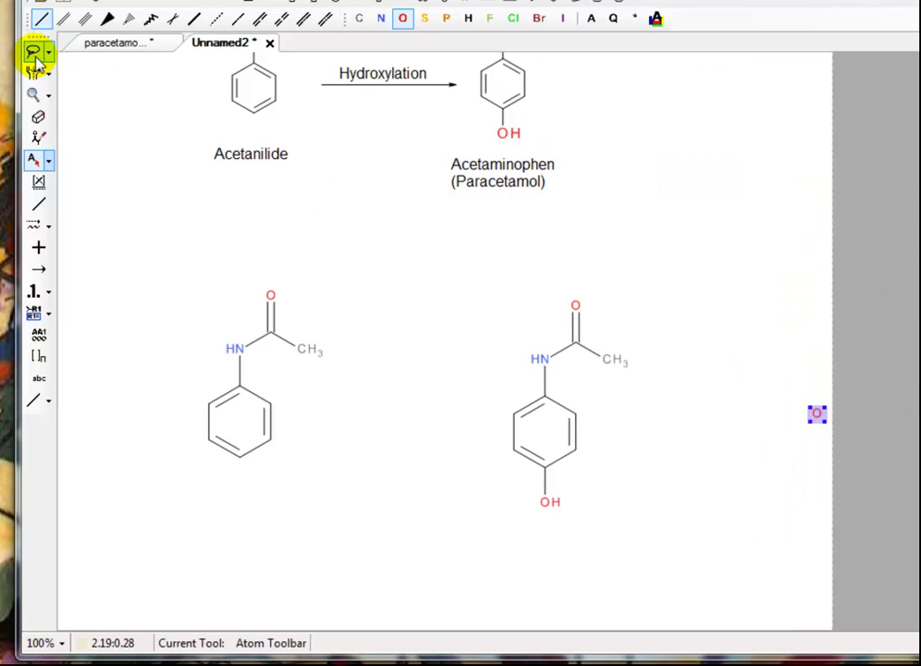
# Select the stray oxygen atom near the page's right edge with the Lasso tool
pyautogui.click(817, 416)
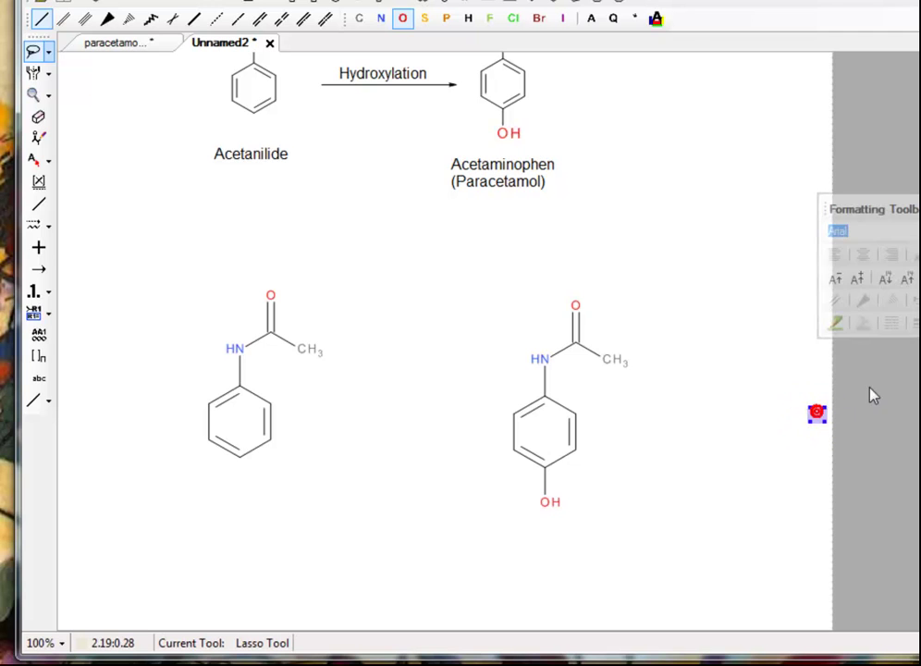